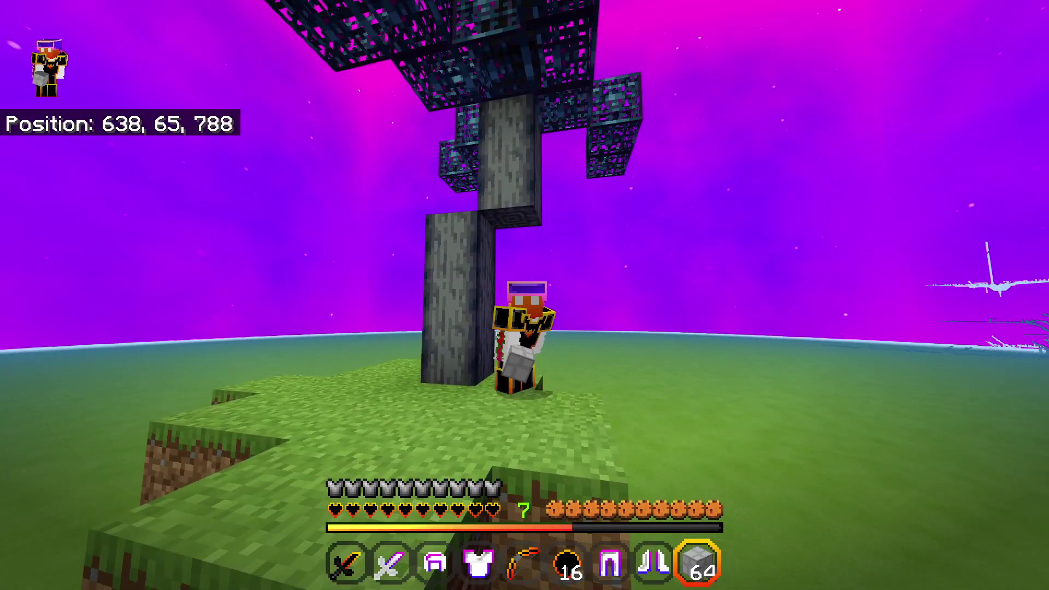
Replace the worn armor with the four enchanted iron armor pieces.
{"action": "key", "text": "e"}
{"action": "left_click", "coordinate": [530, 266], "text": "shift"}
{"action": "left_click", "coordinate": [529, 229], "text": "shift"}
{"action": "left_click", "coordinate": [530, 188], "text": "shift"}
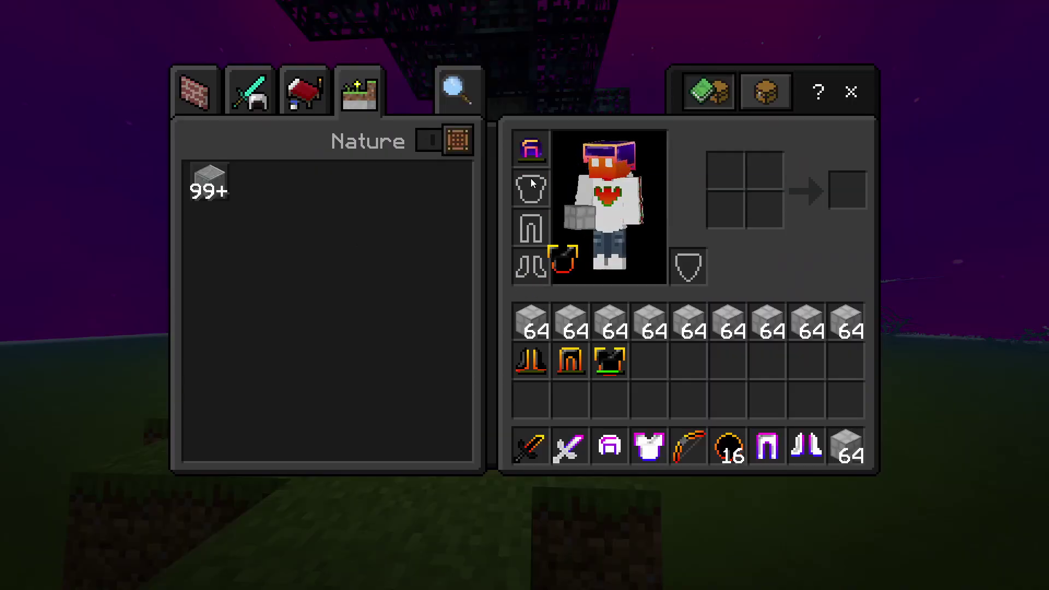
{"action": "left_click", "coordinate": [530, 148], "text": "shift"}
{"action": "left_click", "coordinate": [767, 445], "text": "shift"}
{"action": "left_click", "coordinate": [807, 446], "text": "shift"}
{"action": "left_click", "coordinate": [650, 446], "text": "shift"}
{"action": "left_click", "coordinate": [609, 445], "text": "shift"}
{"action": "key", "text": "e"}
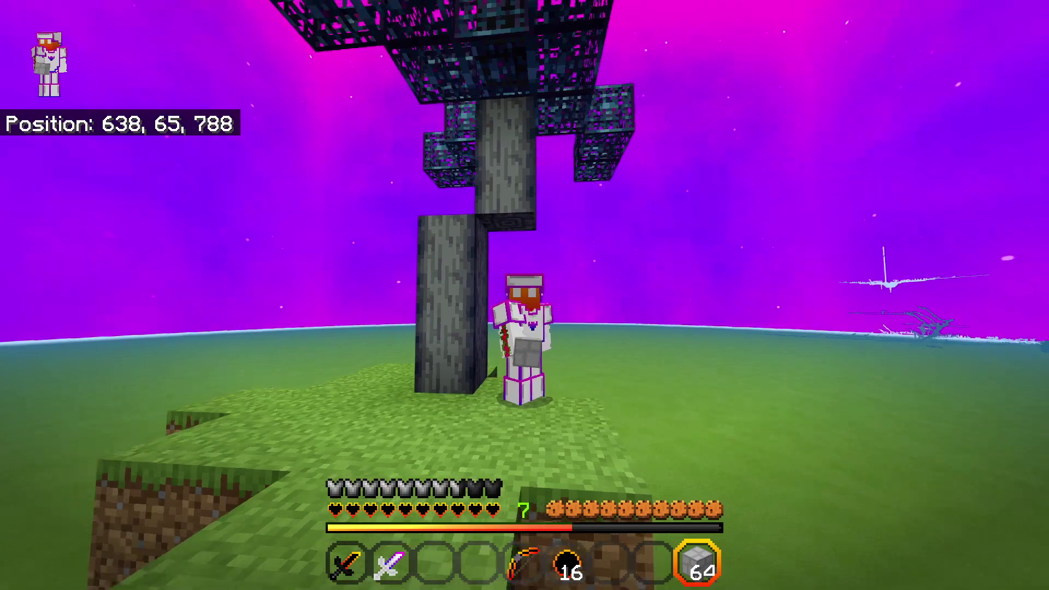
Hold the diamond sword and walk toward the skull build, cycling camera views.
{"action": "key", "text": "2"}
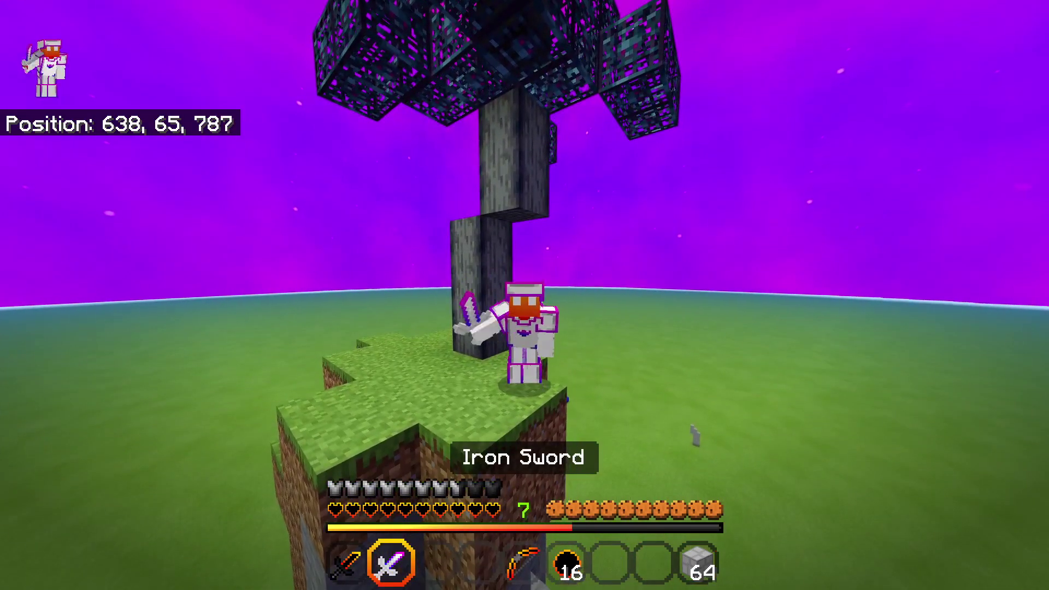
{"action": "key", "text": "e"}
{"action": "key", "text": "e"}
{"action": "key", "text": "1"}
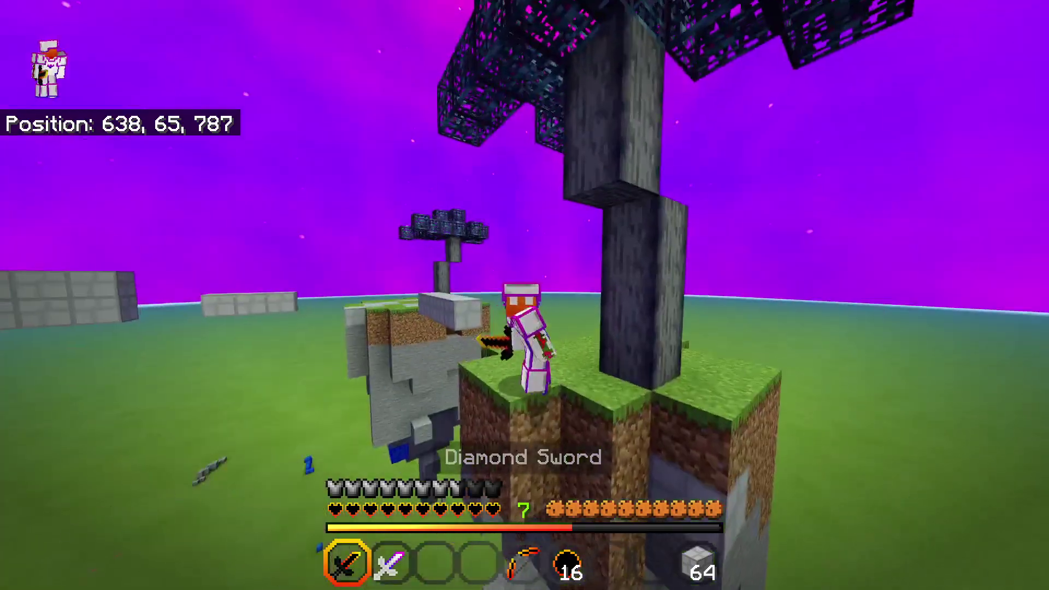
{"action": "key", "text": "F5"}
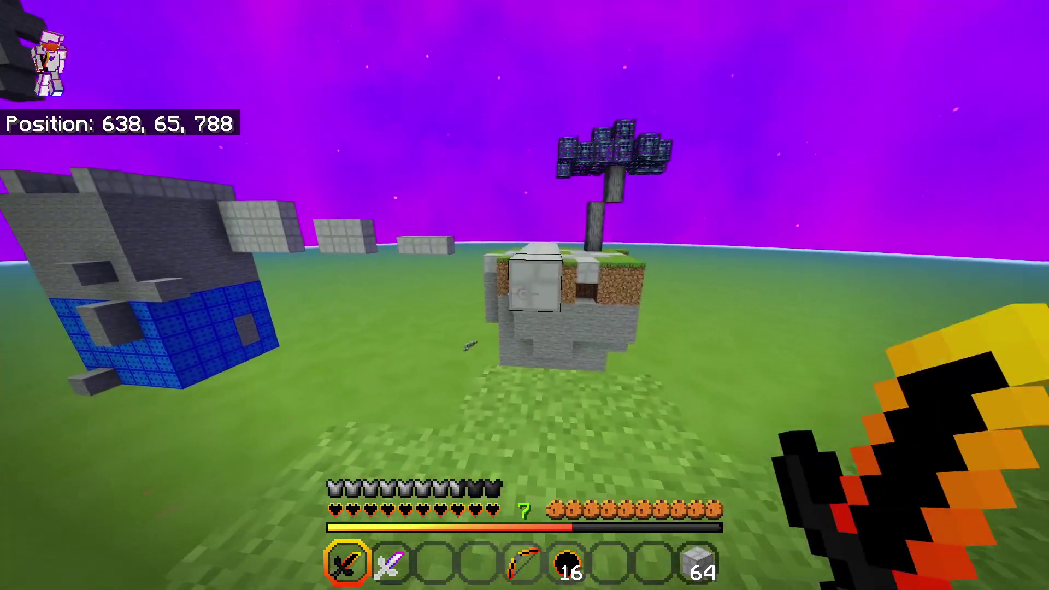
{"action": "key", "text": "w"}
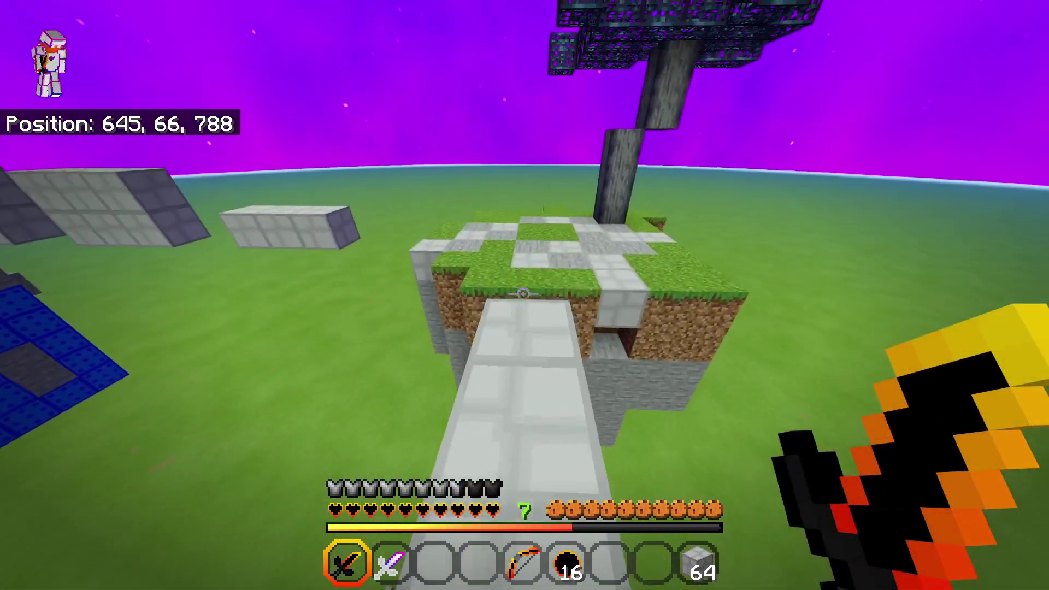
{"action": "key", "text": "F5"}
{"action": "key", "text": "F5"}
{"action": "key", "text": "F5"}
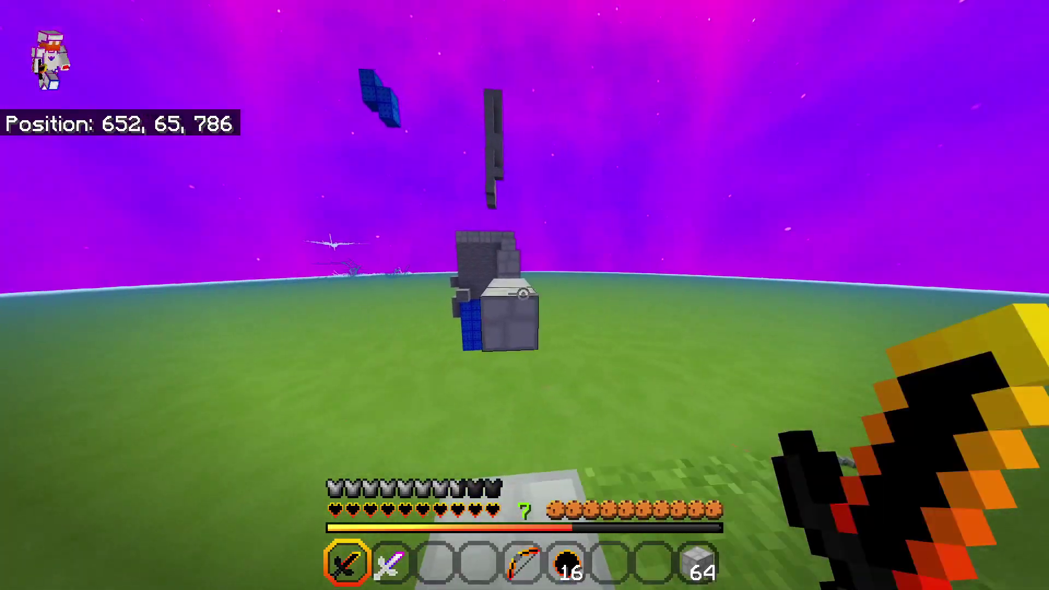
{"action": "key", "text": "F5"}
Walk the quartz path with the diamond sword and show the character from the front.
{"action": "key", "text": "2"}
{"action": "key", "text": "w"}
{"action": "key", "text": "1"}
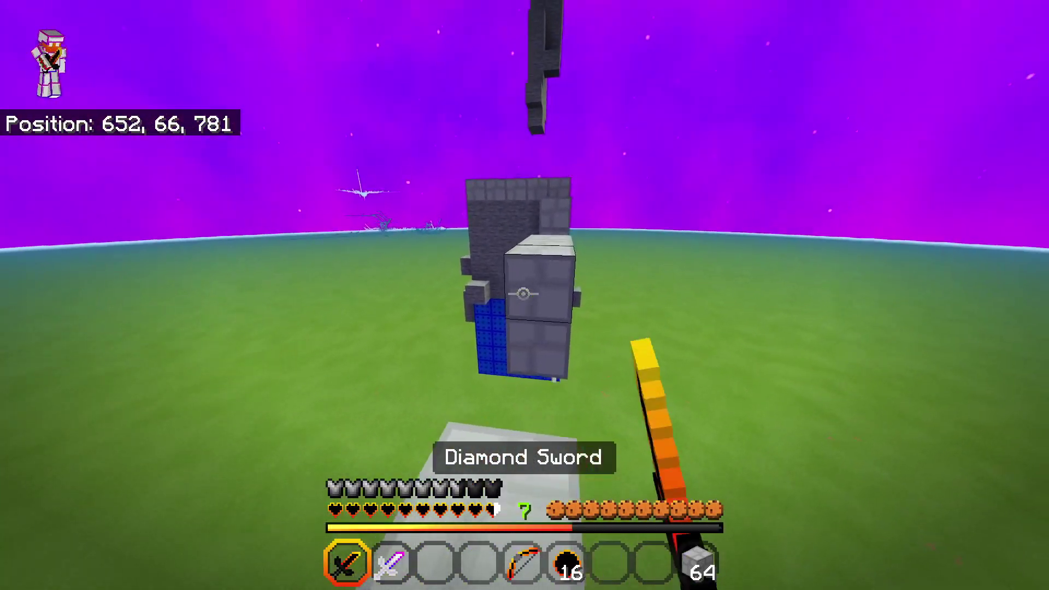
{"action": "key", "text": "w"}
{"action": "key", "text": "w"}
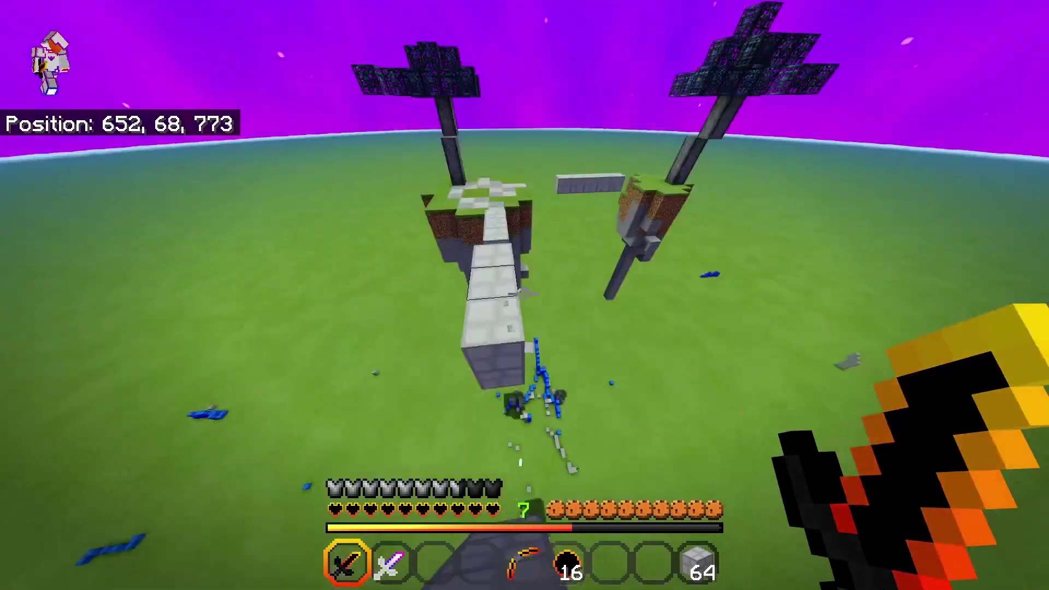
{"action": "key", "text": "F5"}
{"action": "key", "text": "F5"}
{"action": "key", "text": "F5"}
{"action": "key", "text": "w"}
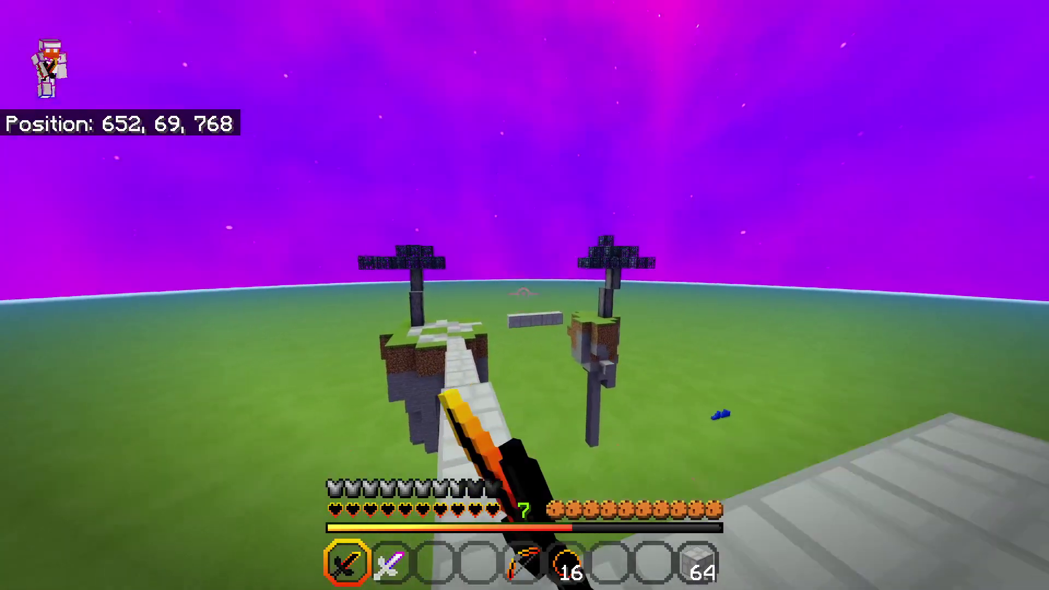
{"action": "key", "text": "F5"}
{"action": "key", "text": "F5"}
{"action": "key", "text": "w"}
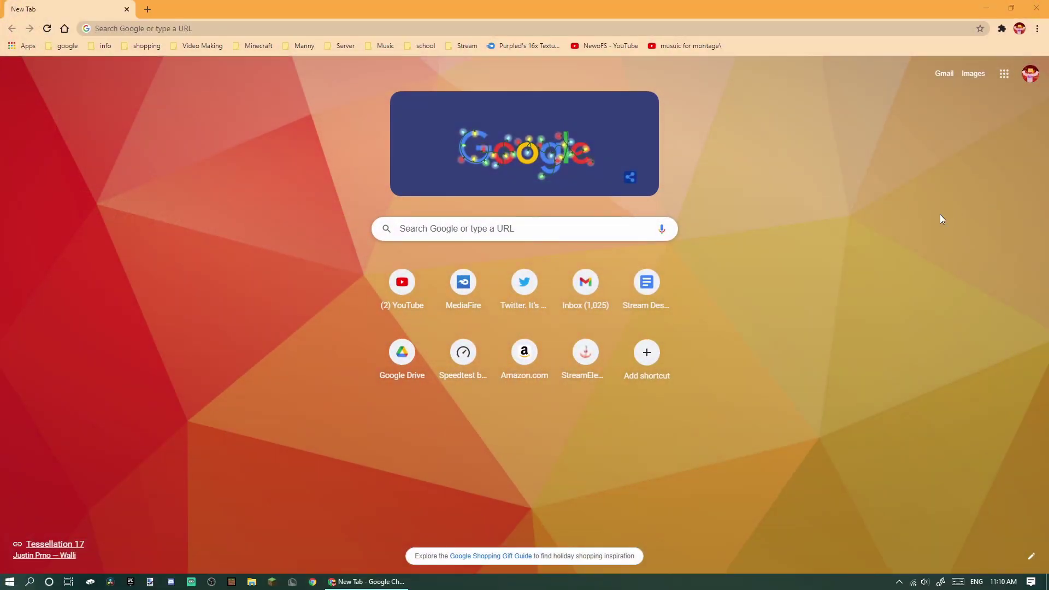
Download the vanilla resource packs zip from minecraft.net Add-Ons and drag it to the desktop.
{"action": "left_click", "coordinate": [615, 29]}
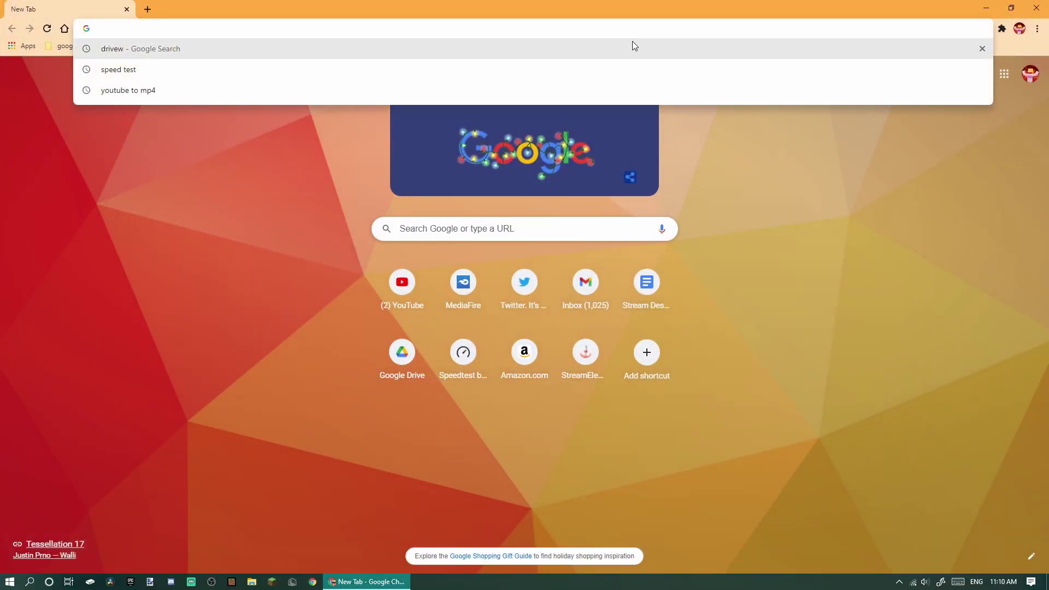
{"action": "type", "text": "minecraft add"}
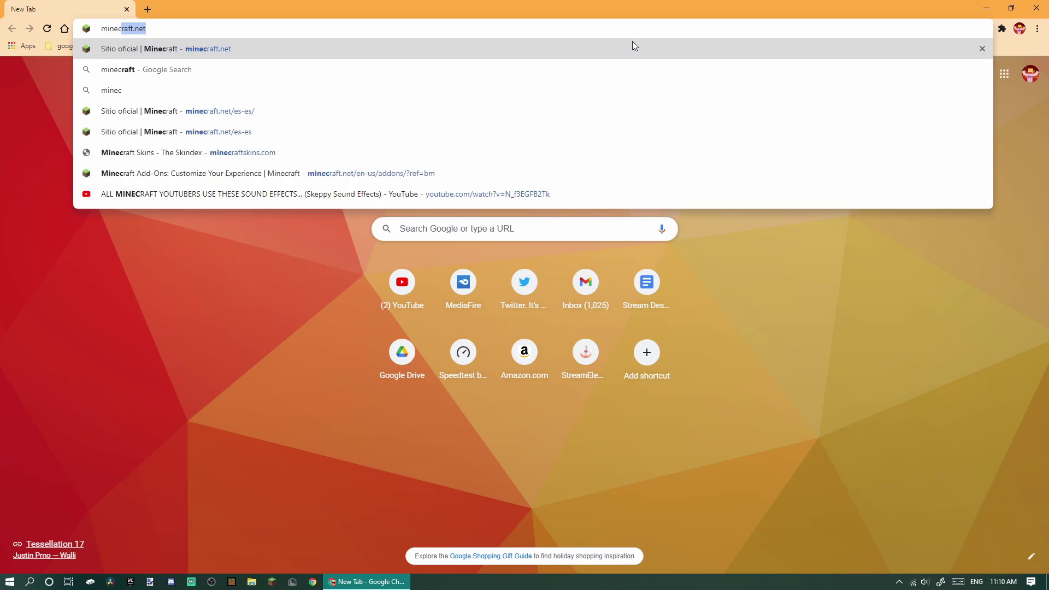
{"action": "key", "text": "Return"}
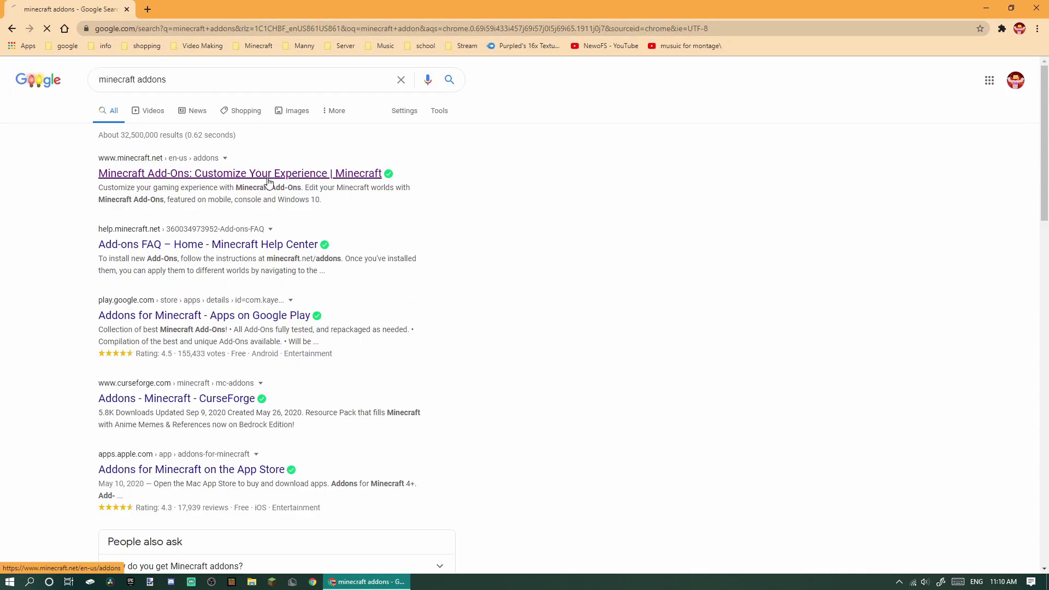
{"action": "left_click", "coordinate": [240, 173]}
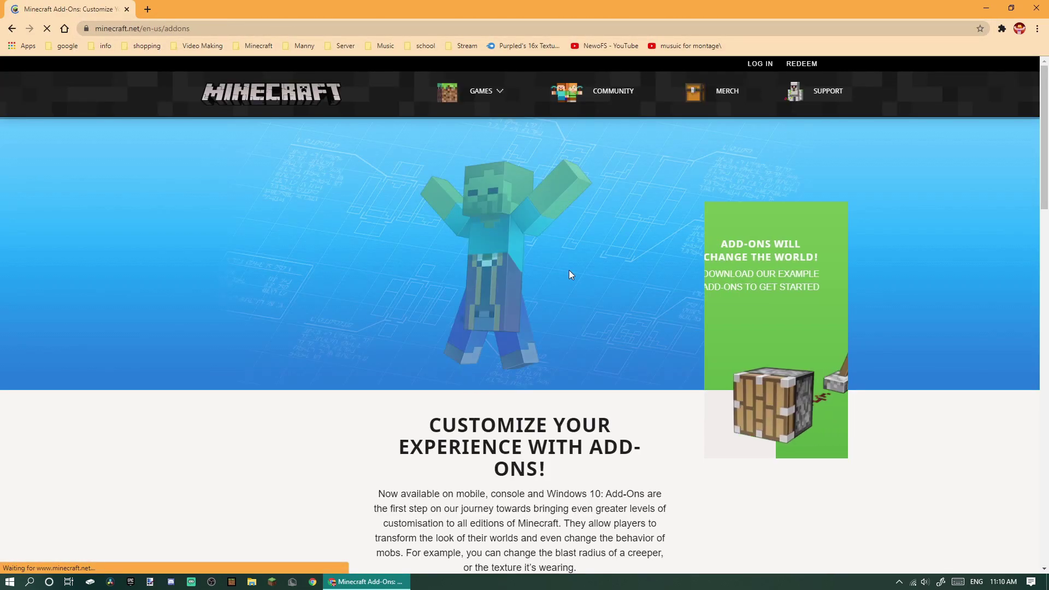
{"action": "scroll", "coordinate": [568, 269], "scroll_direction": "down", "scroll_amount": 10}
{"action": "scroll", "coordinate": [569, 269], "scroll_direction": "down", "scroll_amount": 3}
{"action": "scroll", "coordinate": [560, 314], "scroll_direction": "down", "scroll_amount": 5}
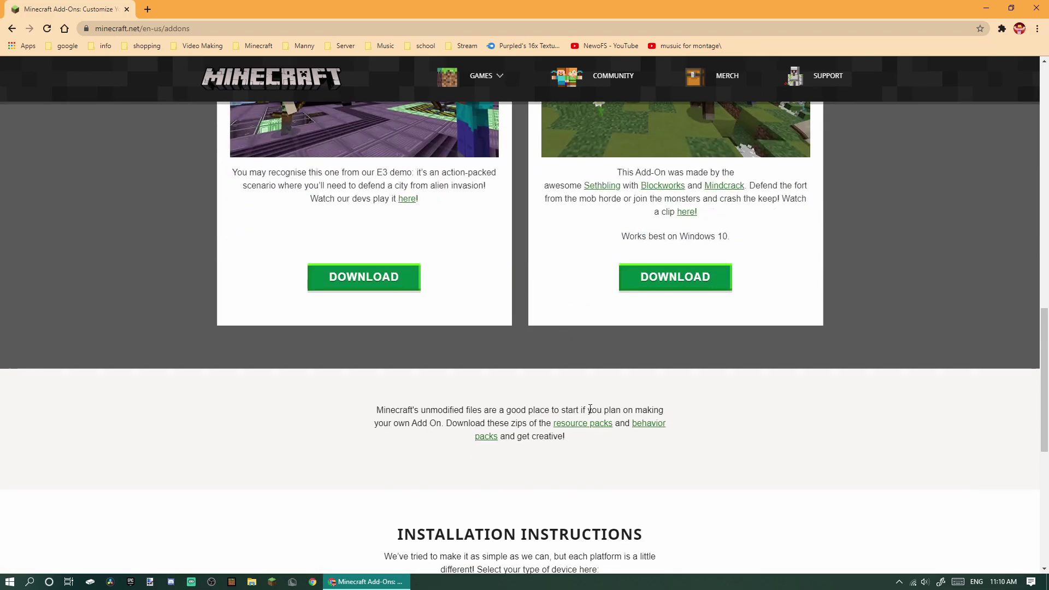
{"action": "left_click", "coordinate": [582, 423]}
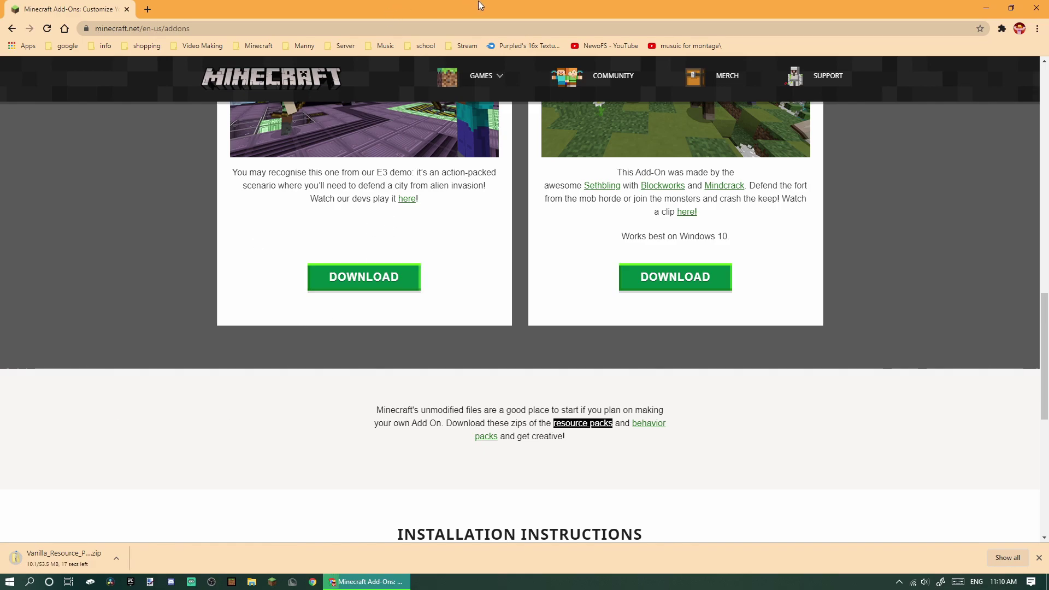
{"action": "mouse_move", "coordinate": [442, 5]}
{"action": "left_mouse_down"}
{"action": "mouse_move", "coordinate": [669, 12]}
{"action": "mouse_move", "coordinate": [463, 54]}
{"action": "mouse_move", "coordinate": [703, 19]}
{"action": "left_mouse_up"}
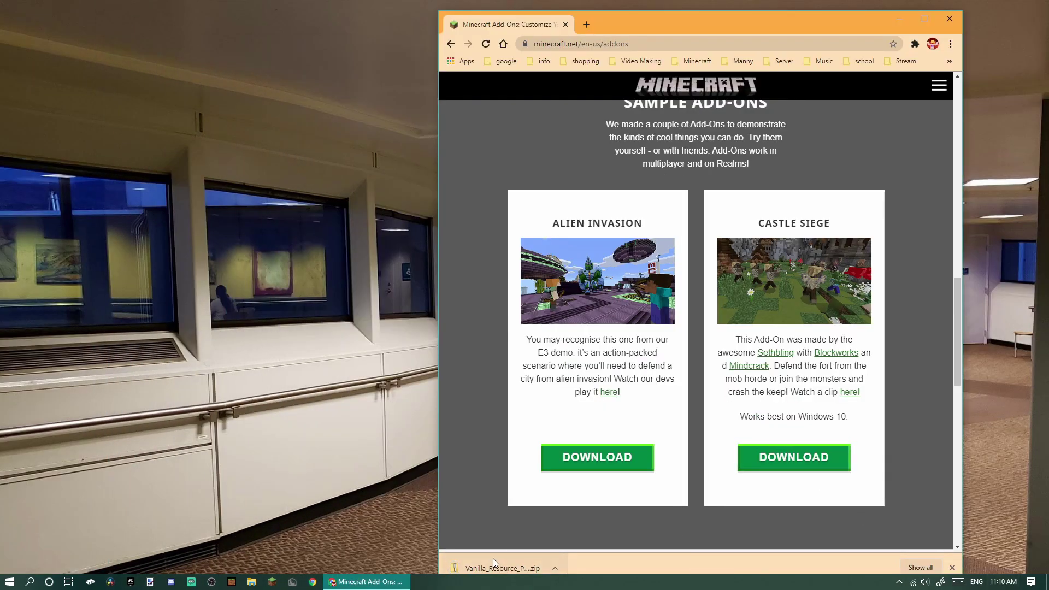
{"action": "left_click_drag", "start_coordinate": [496, 567], "coordinate": [219, 189]}
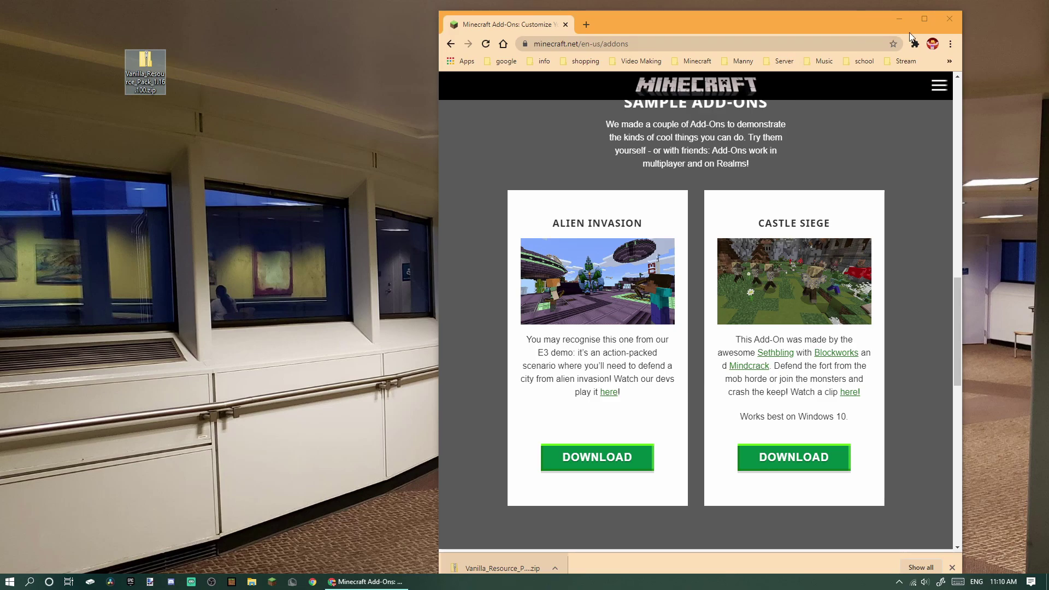
Close Chrome and extract the resource pack zip with 7-Zip into a desktop folder.
{"action": "left_click", "coordinate": [948, 22]}
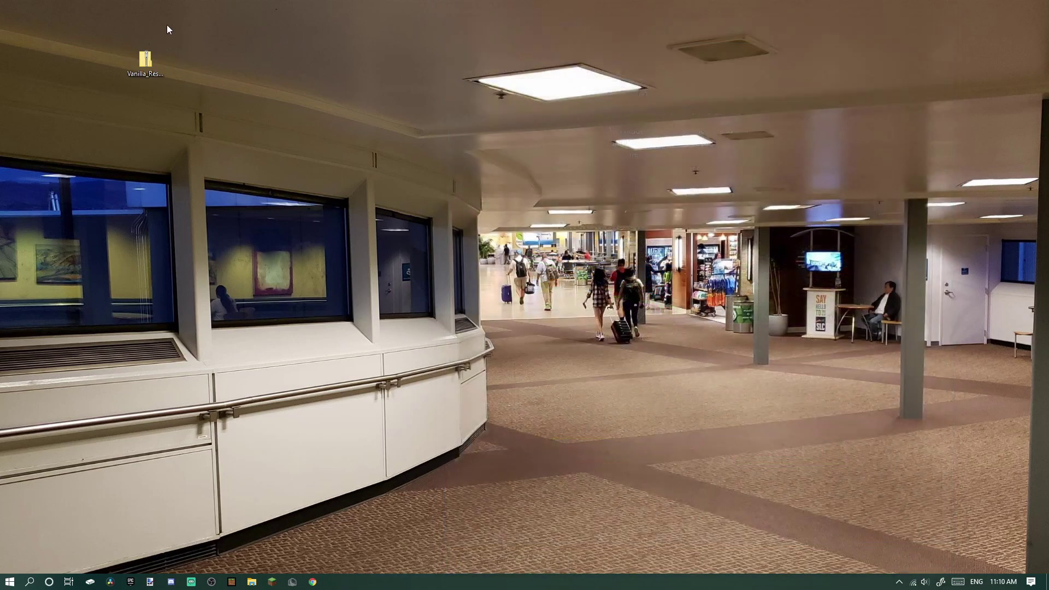
{"action": "right_click", "coordinate": [153, 65]}
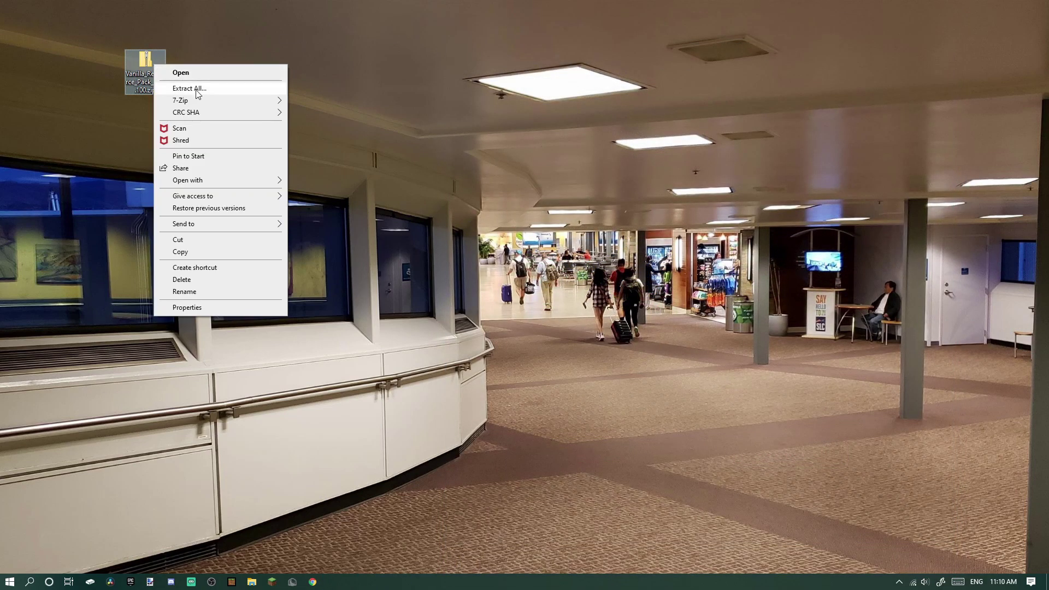
{"action": "mouse_move", "coordinate": [197, 100]}
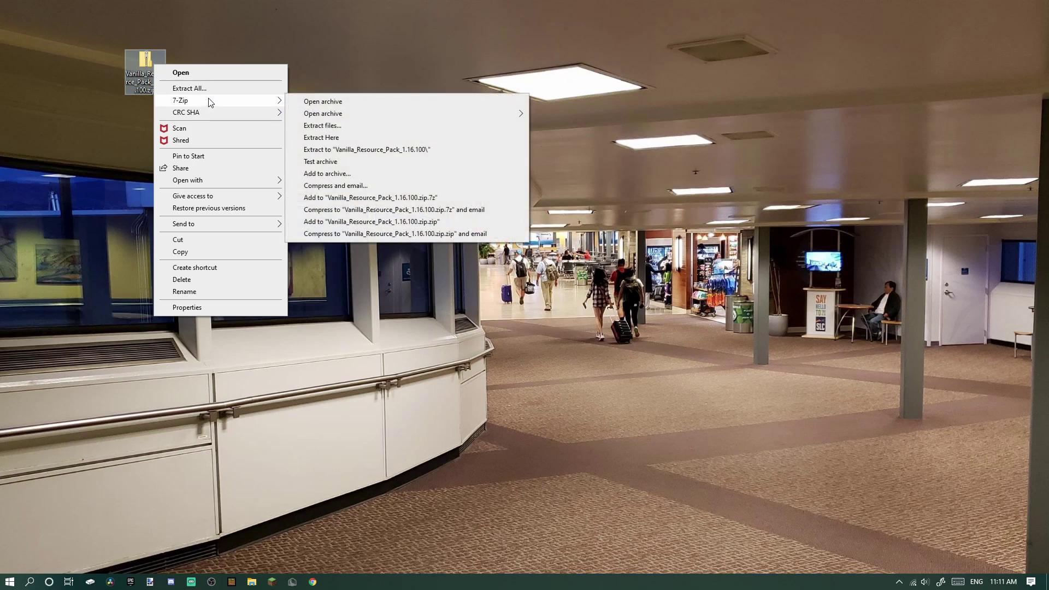
{"action": "left_click", "coordinate": [351, 127]}
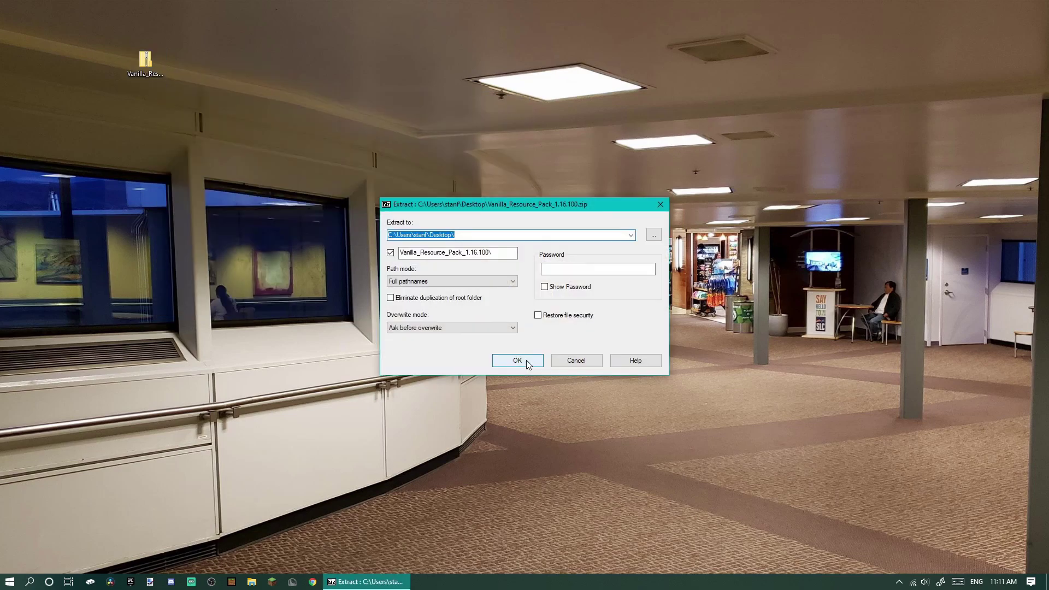
{"action": "left_click", "coordinate": [518, 361]}
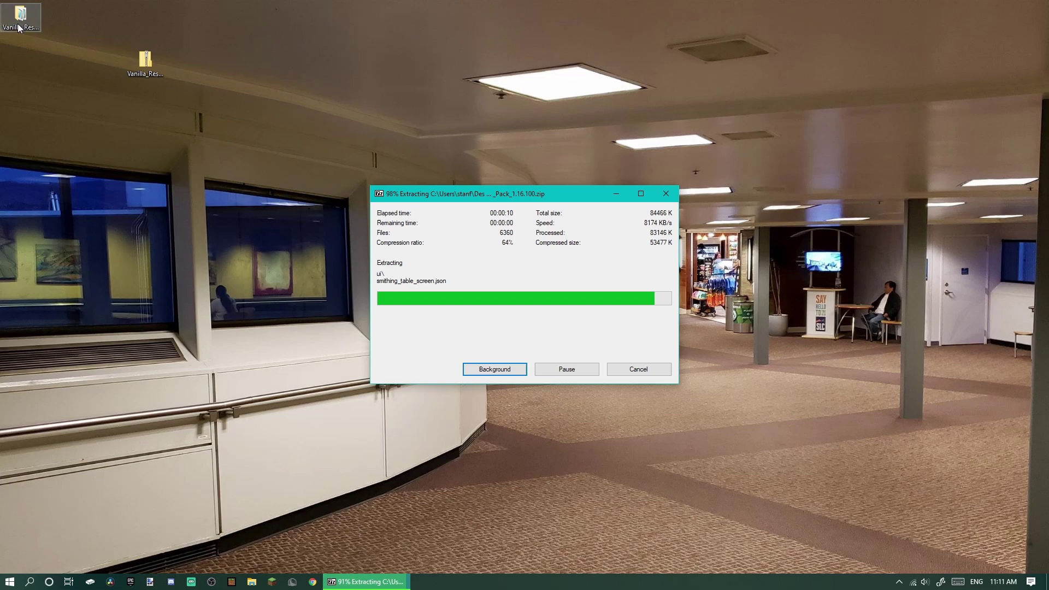
{"action": "left_click_drag", "start_coordinate": [25, 18], "coordinate": [357, 168]}
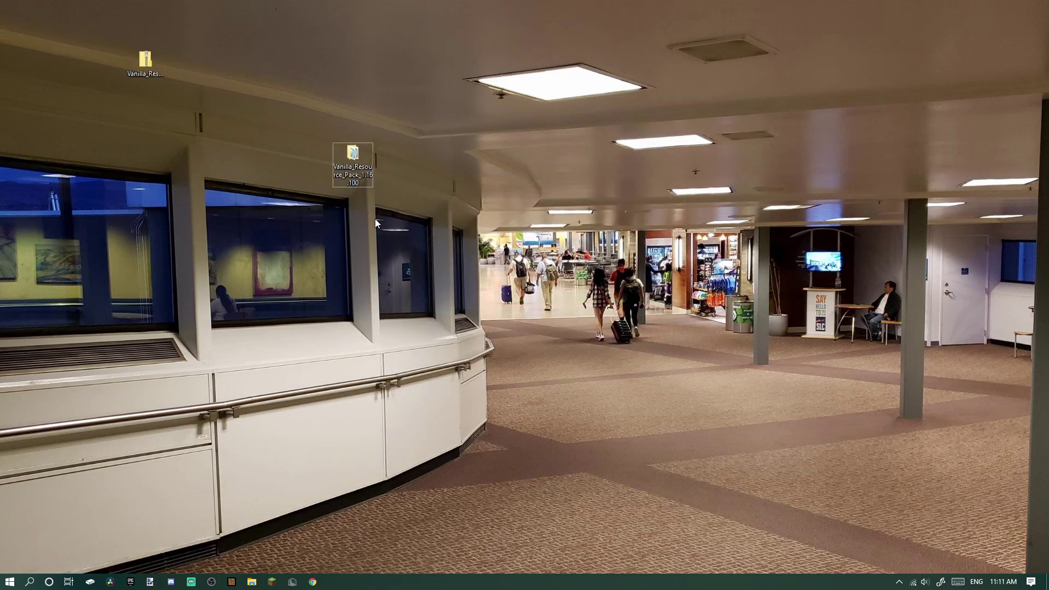
Delete the resource pack zip and move the extracted folder to the top left.
{"action": "left_click", "coordinate": [153, 62]}
{"action": "key", "text": "Delete"}
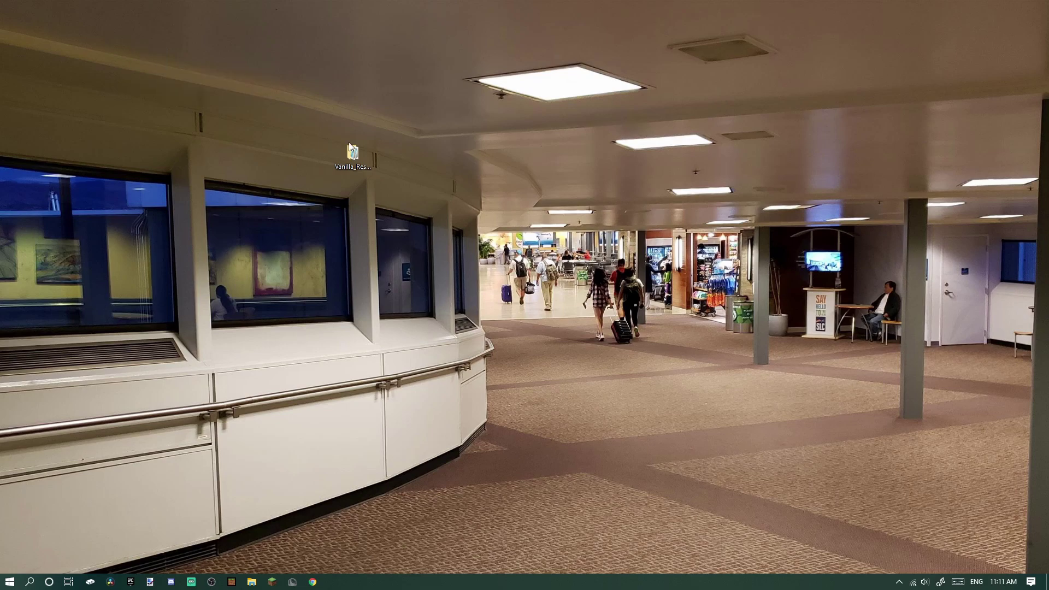
{"action": "left_click_drag", "start_coordinate": [220, 123], "coordinate": [172, 104]}
Create a new desktop folder named 'tutorial pack'.
{"action": "right_click", "coordinate": [286, 128]}
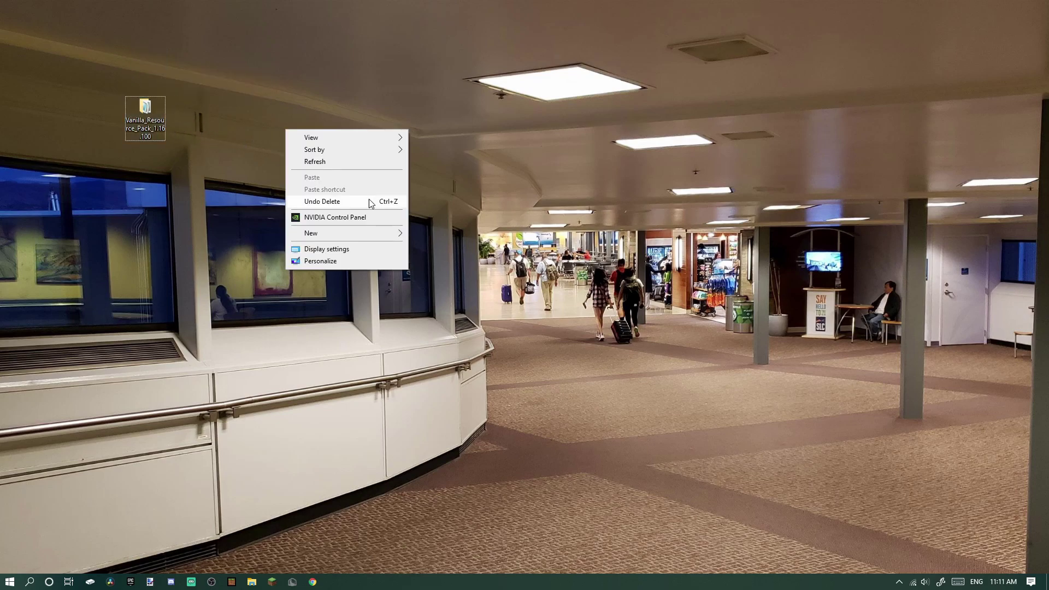
{"action": "mouse_move", "coordinate": [312, 232]}
{"action": "left_click", "coordinate": [426, 242]}
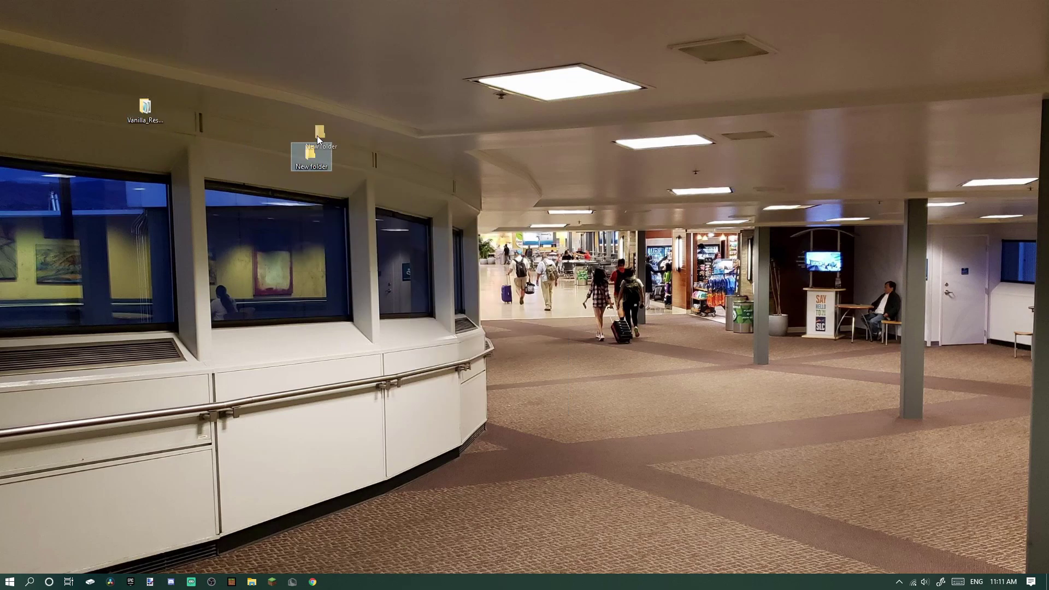
{"action": "double_click", "coordinate": [311, 155]}
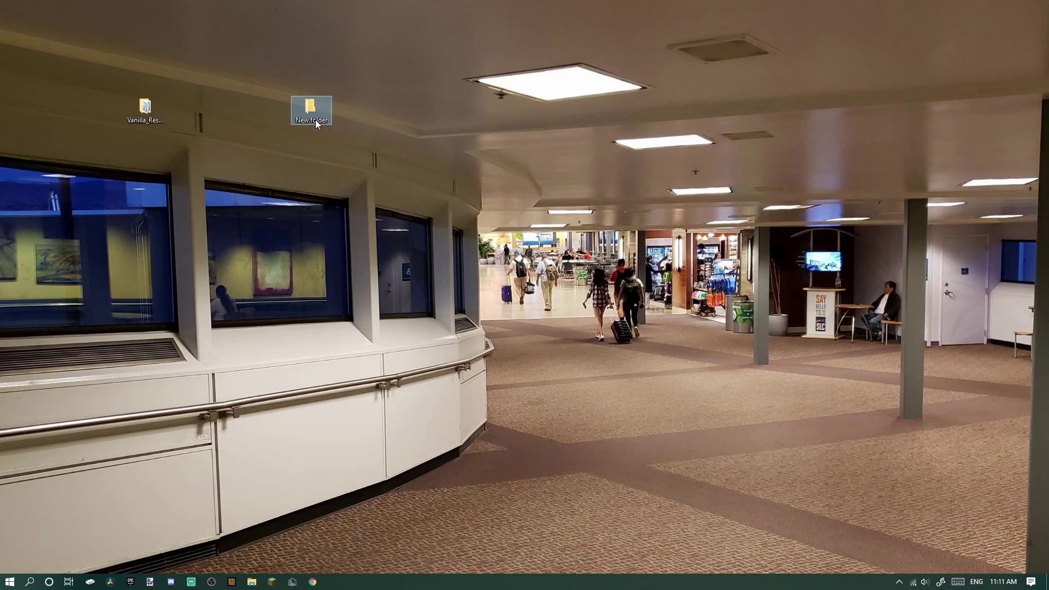
{"action": "left_click", "coordinate": [316, 120]}
{"action": "type", "text": "tutorial pack"}
{"action": "key", "text": "Return"}
Open the vanilla pack and tutorial pack folders in side-by-side windows.
{"action": "double_click", "coordinate": [162, 122]}
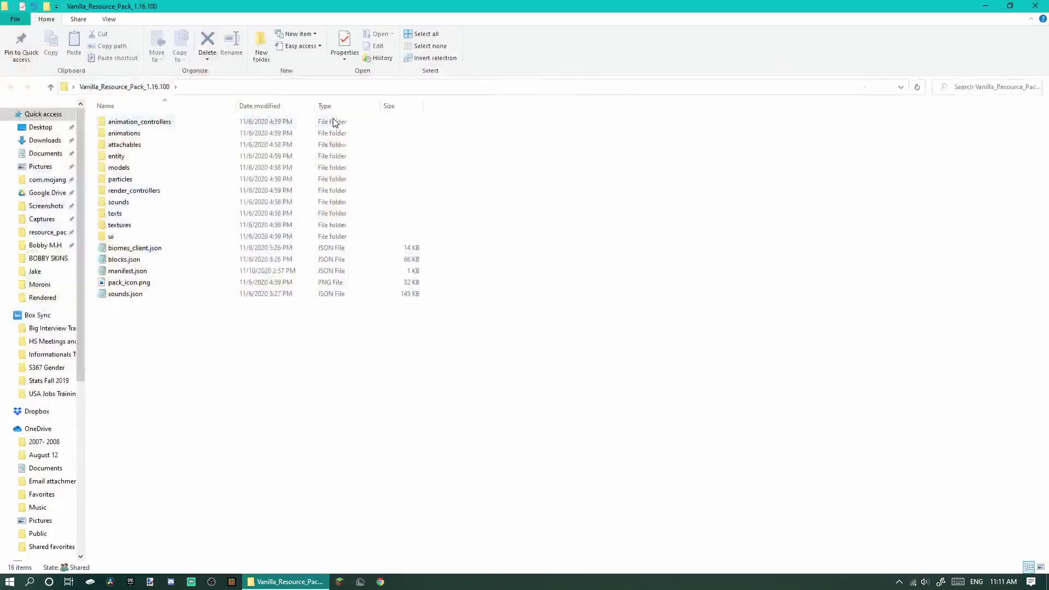
{"action": "mouse_move", "coordinate": [334, 122]}
{"action": "left_mouse_down"}
{"action": "mouse_move", "coordinate": [64, 174]}
{"action": "mouse_move", "coordinate": [279, 183]}
{"action": "left_mouse_up"}
{"action": "double_click", "coordinate": [311, 107]}
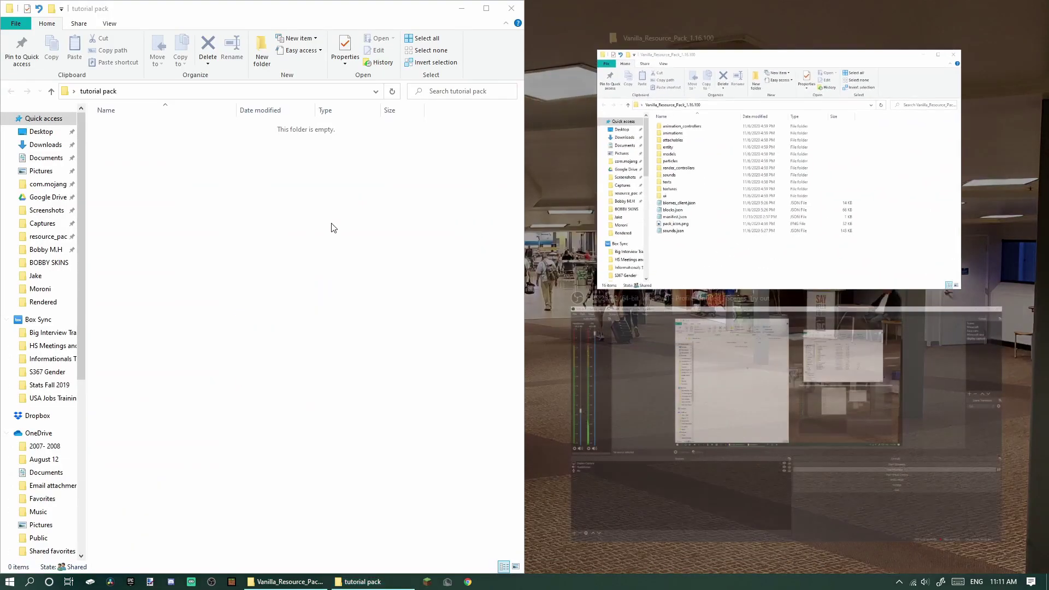
{"action": "left_click", "coordinate": [737, 205]}
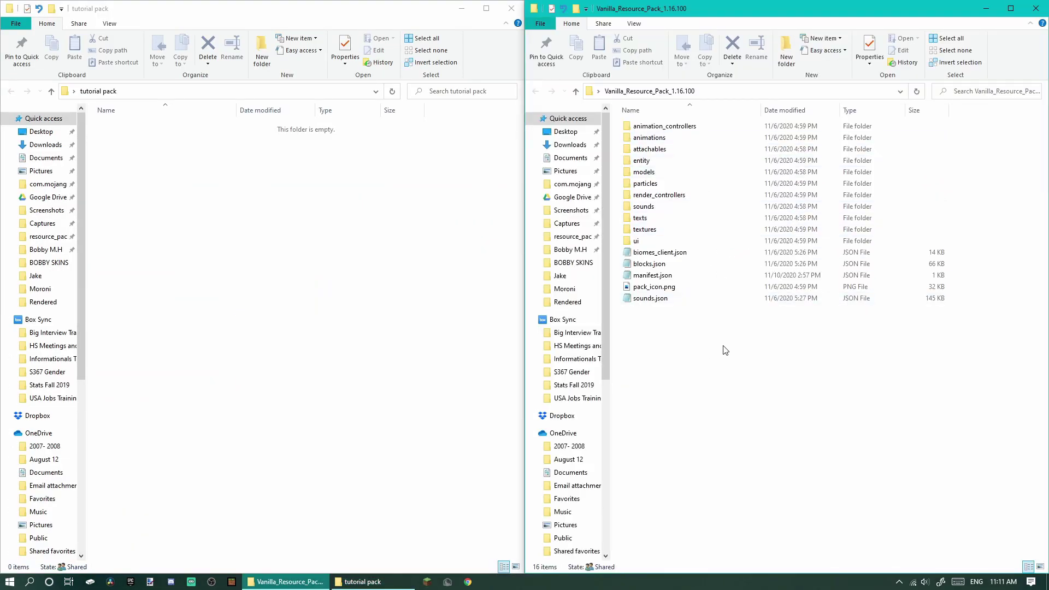
Copy manifest.json and pack_icon.png from the vanilla pack into tutorial pack.
{"action": "left_click_drag", "start_coordinate": [682, 434], "coordinate": [677, 122]}
{"action": "left_click", "coordinate": [716, 434]}
{"action": "left_click", "coordinate": [666, 289]}
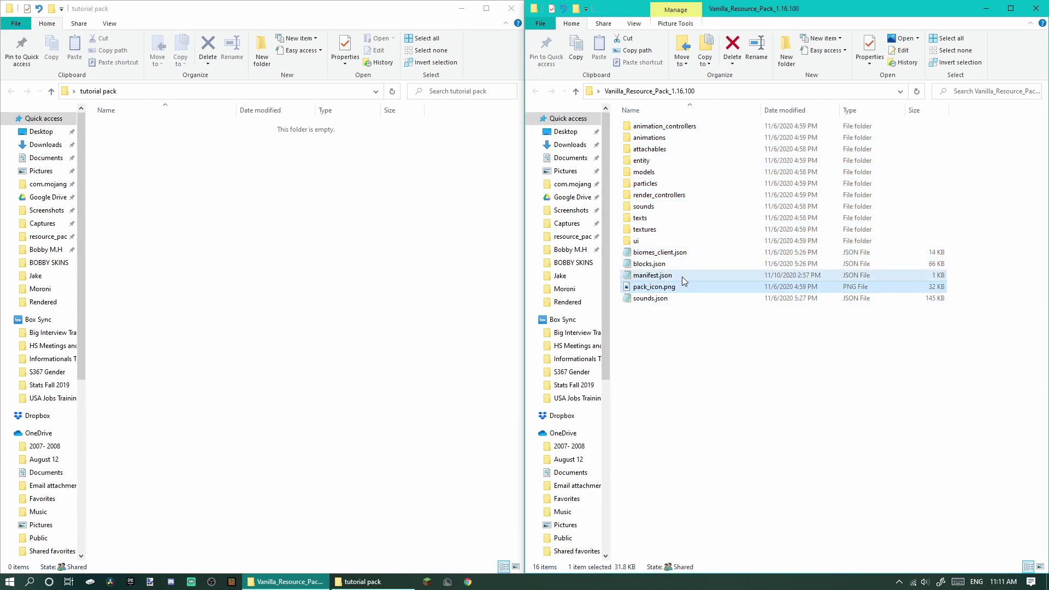
{"action": "left_click", "coordinate": [686, 229], "text": "ctrl"}
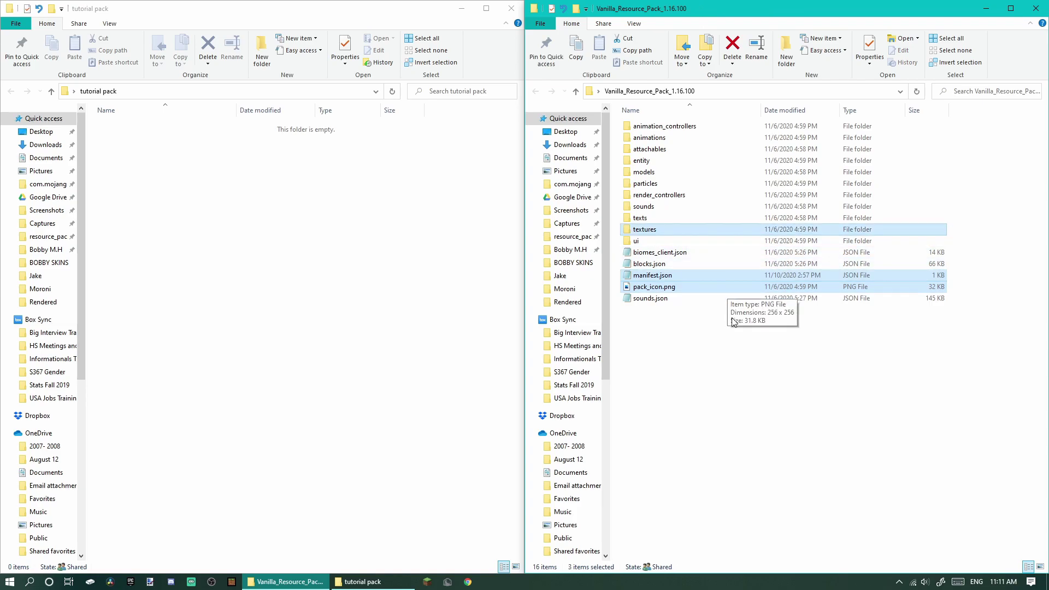
{"action": "left_click", "coordinate": [725, 356]}
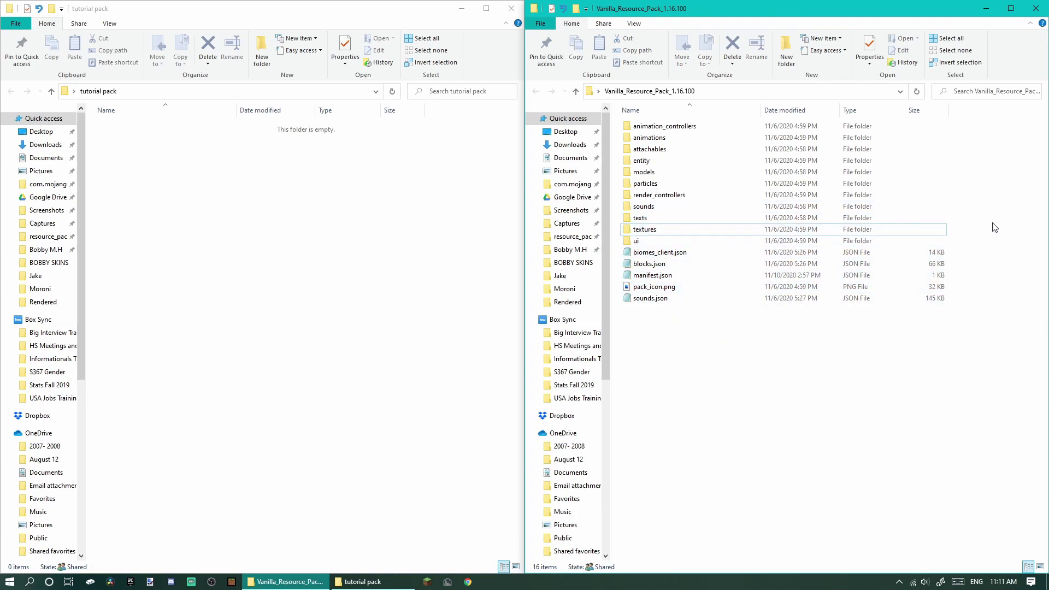
{"action": "left_click_drag", "start_coordinate": [1016, 242], "coordinate": [785, 117]}
{"action": "left_click", "coordinate": [1024, 211]}
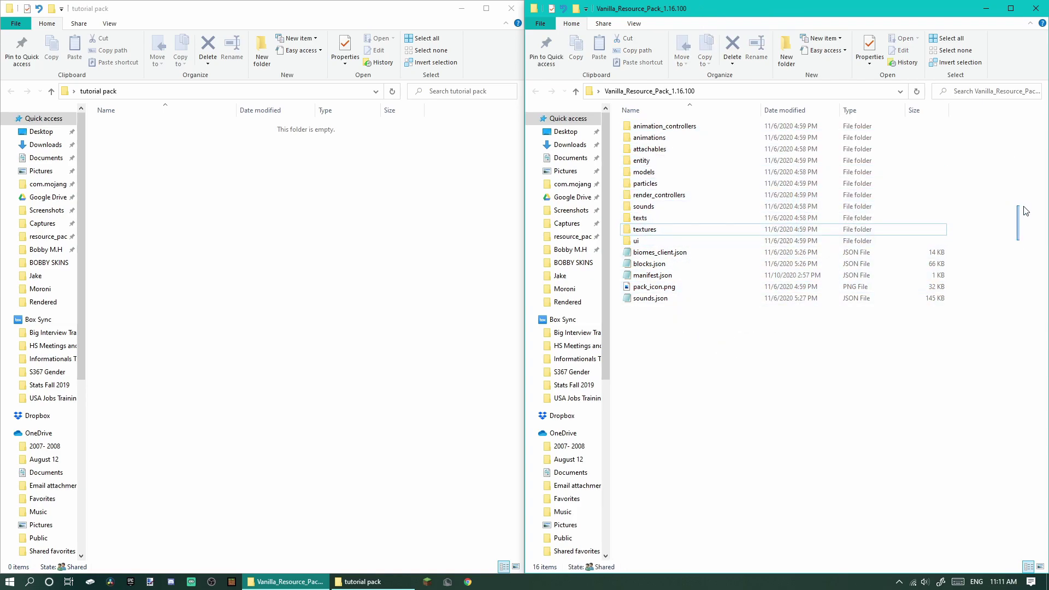
{"action": "left_click", "coordinate": [679, 287]}
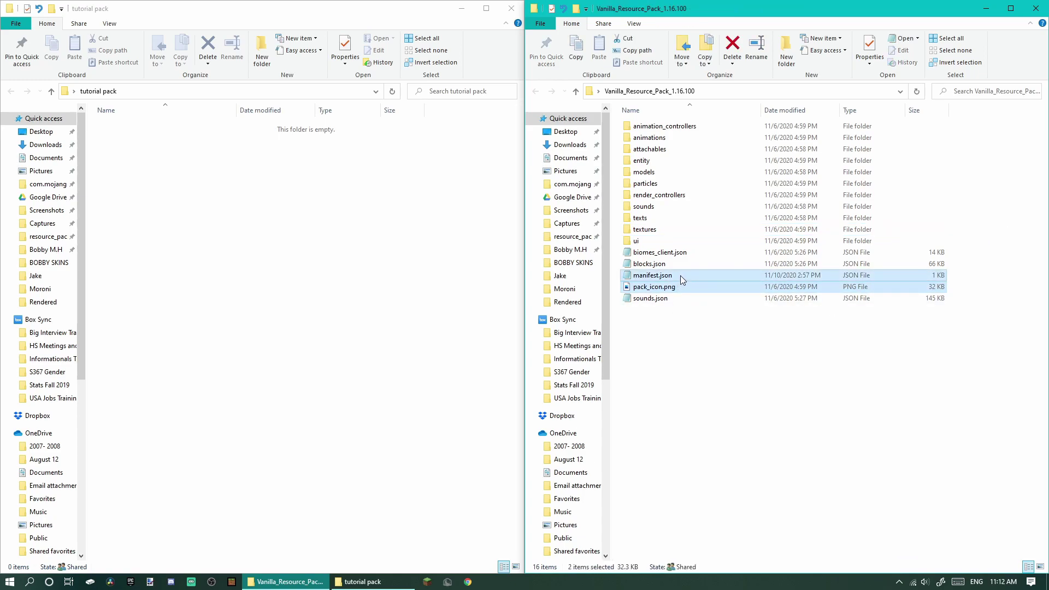
{"action": "left_click", "coordinate": [351, 189]}
{"action": "key", "text": "ctrl+v"}
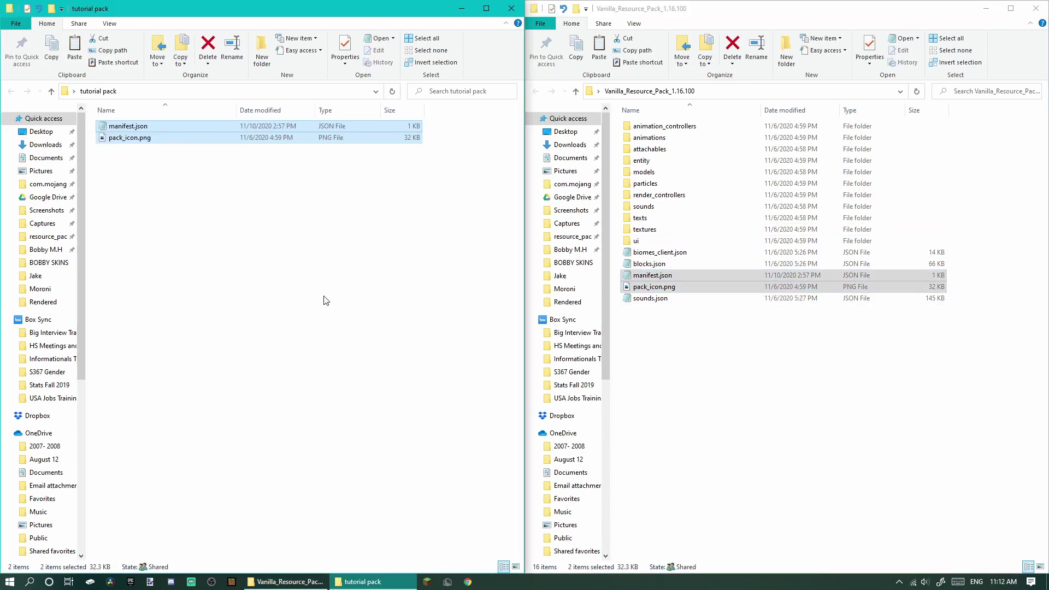
In manifest.json, change the header uuid ending and set the name to 'tutorial pack'.
{"action": "double_click", "coordinate": [127, 126]}
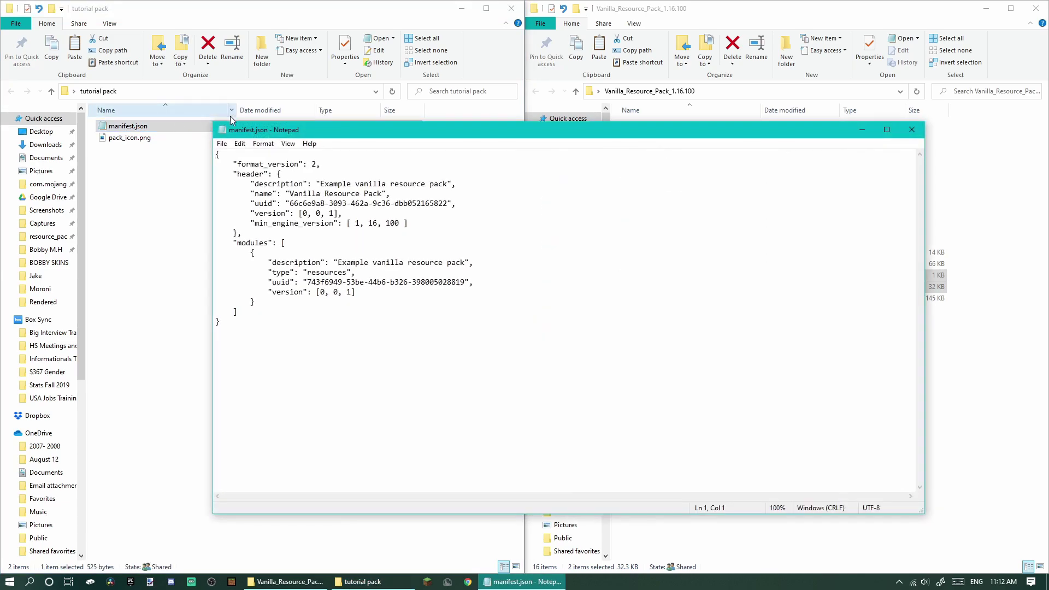
{"action": "left_click_drag", "start_coordinate": [323, 183], "coordinate": [401, 178]}
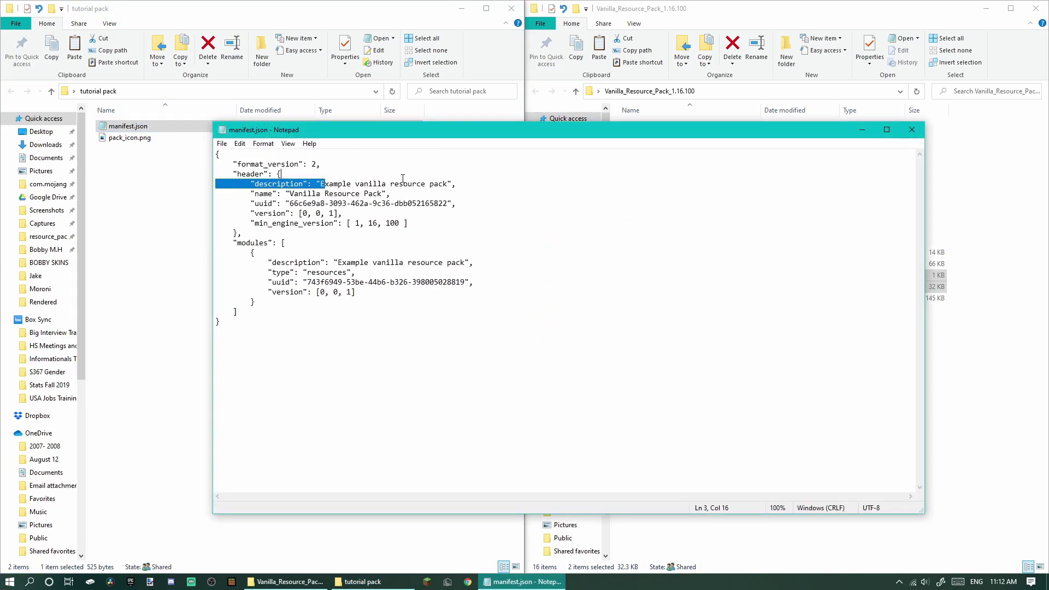
{"action": "left_click_drag", "start_coordinate": [303, 195], "coordinate": [360, 194]}
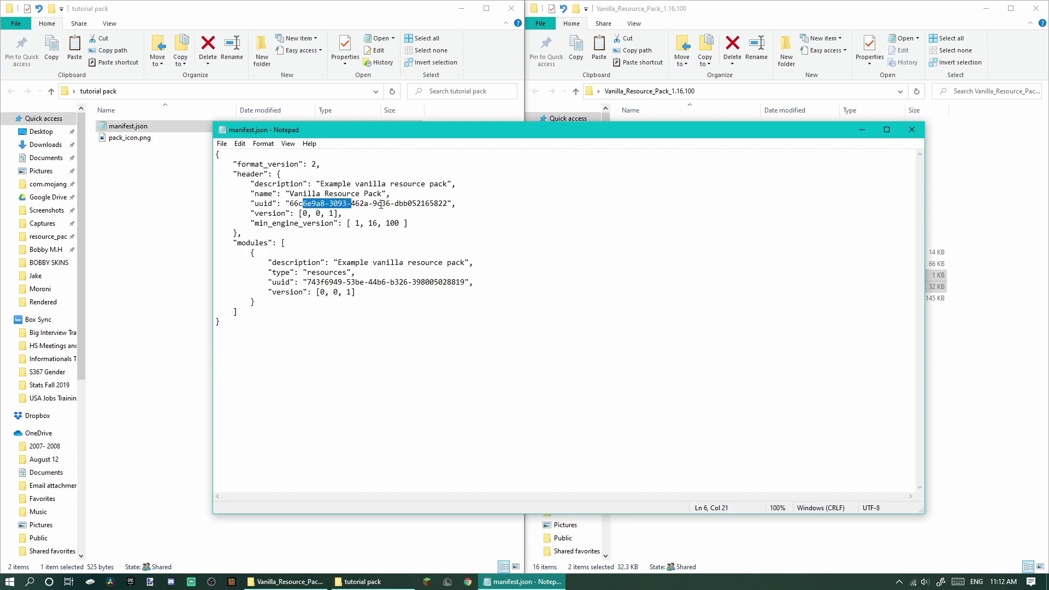
{"action": "left_click_drag", "start_coordinate": [377, 203], "coordinate": [400, 212]}
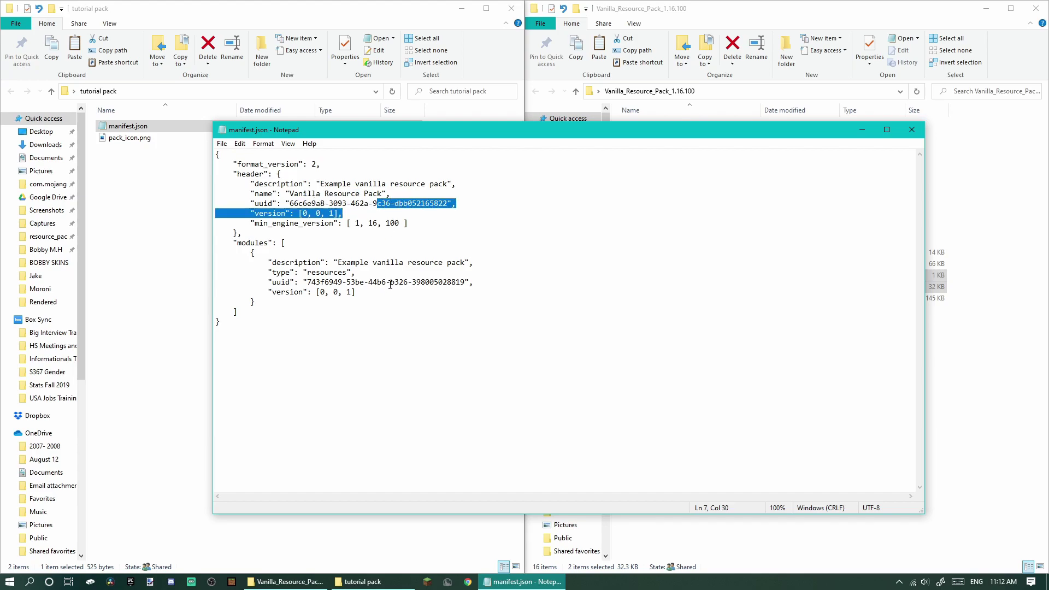
{"action": "left_click_drag", "start_coordinate": [392, 282], "coordinate": [386, 282]}
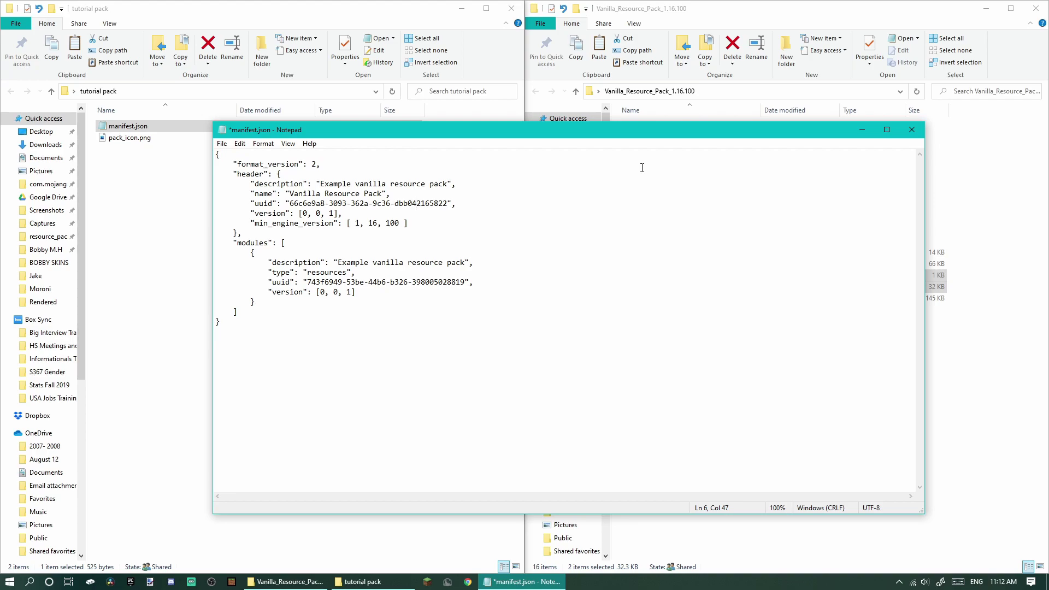
{"action": "left_click_drag", "start_coordinate": [433, 203], "coordinate": [312, 203]}
{"action": "left_click_drag", "start_coordinate": [384, 194], "coordinate": [298, 193]}
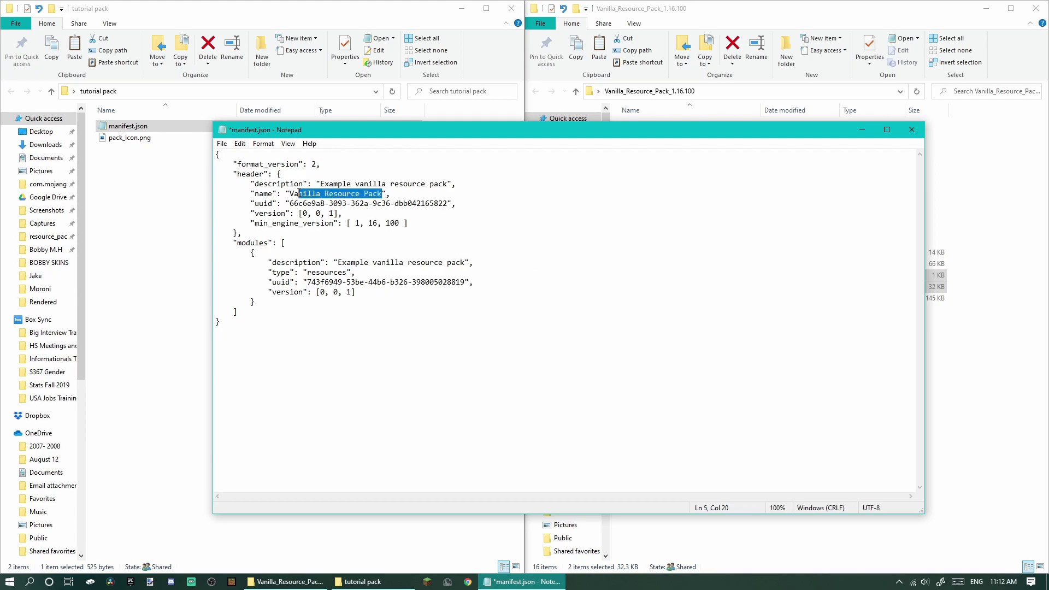
{"action": "type", "text": "tutori"}
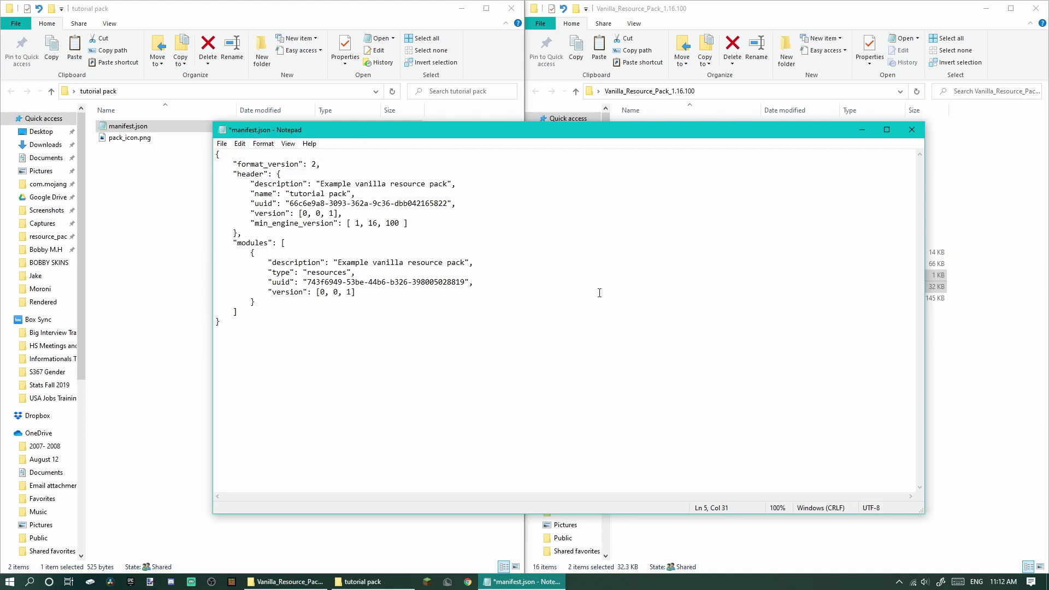
{"action": "left_click", "coordinate": [920, 130]}
{"action": "left_click", "coordinate": [211, 179]}
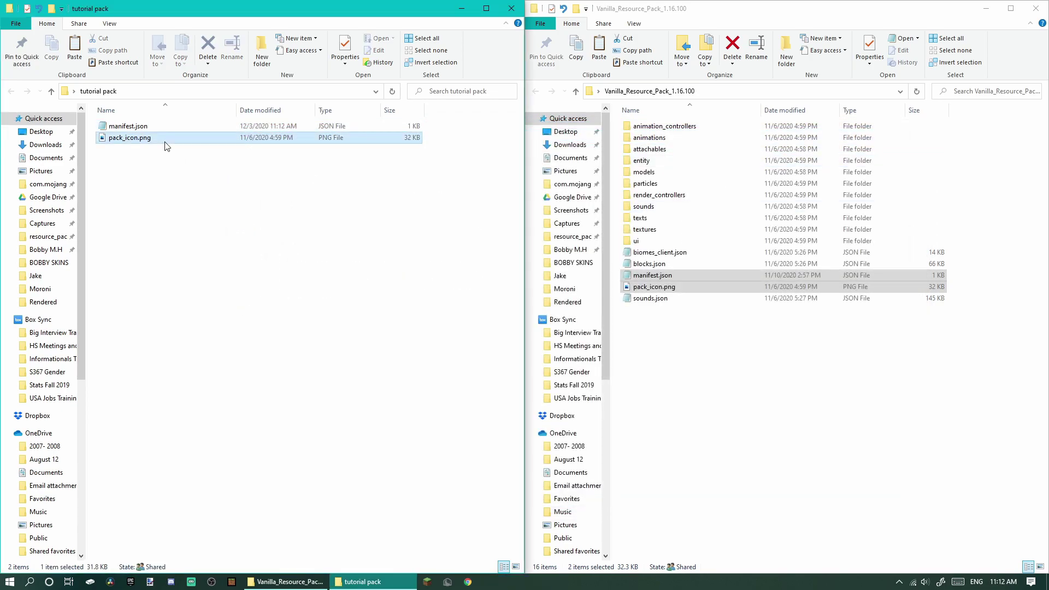
Open pack_icon.png in paint.net and fill the diagonal TUTORIAL letters black.
{"action": "right_click", "coordinate": [130, 139]}
{"action": "mouse_move", "coordinate": [233, 346]}
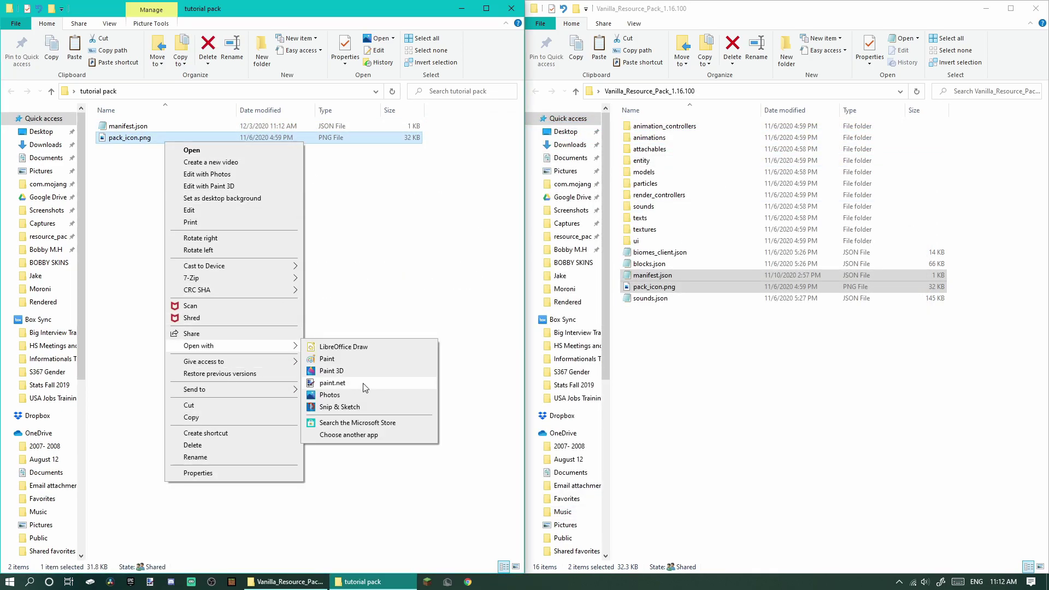
{"action": "left_click", "coordinate": [369, 383]}
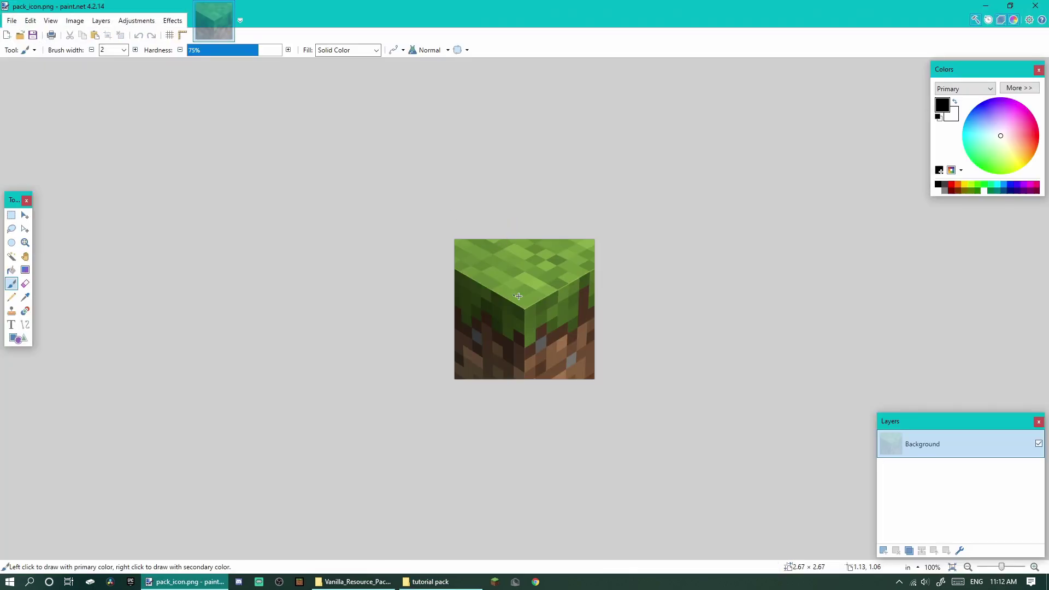
{"action": "scroll", "coordinate": [528, 296], "scroll_direction": "up", "scroll_amount": 3}
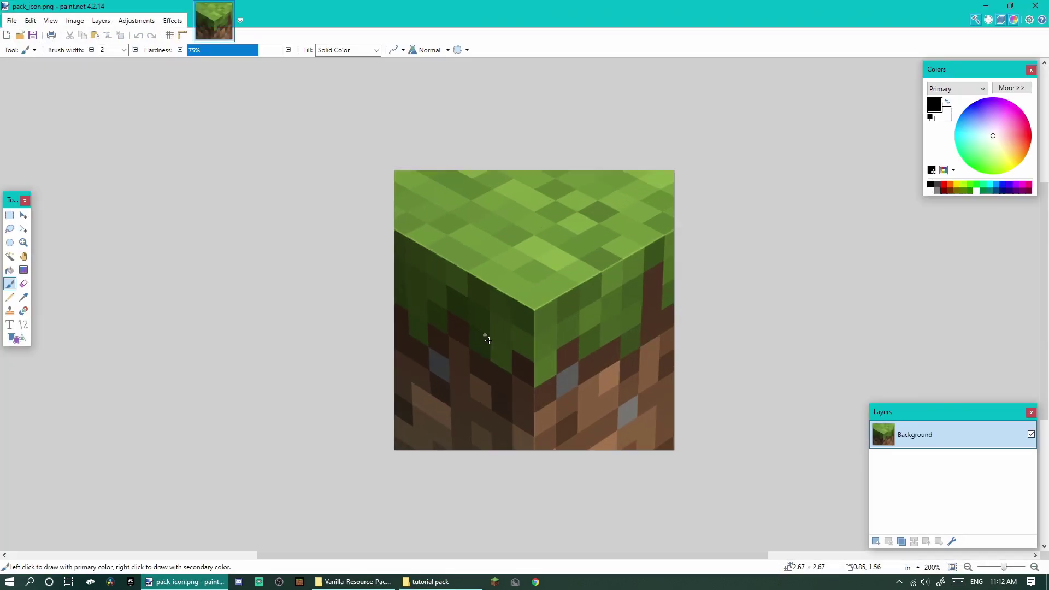
{"action": "scroll", "coordinate": [573, 311], "scroll_direction": "down", "scroll_amount": 3}
{"action": "scroll", "coordinate": [574, 315], "scroll_direction": "down", "scroll_amount": 2}
{"action": "scroll", "coordinate": [573, 315], "scroll_direction": "up", "scroll_amount": 3}
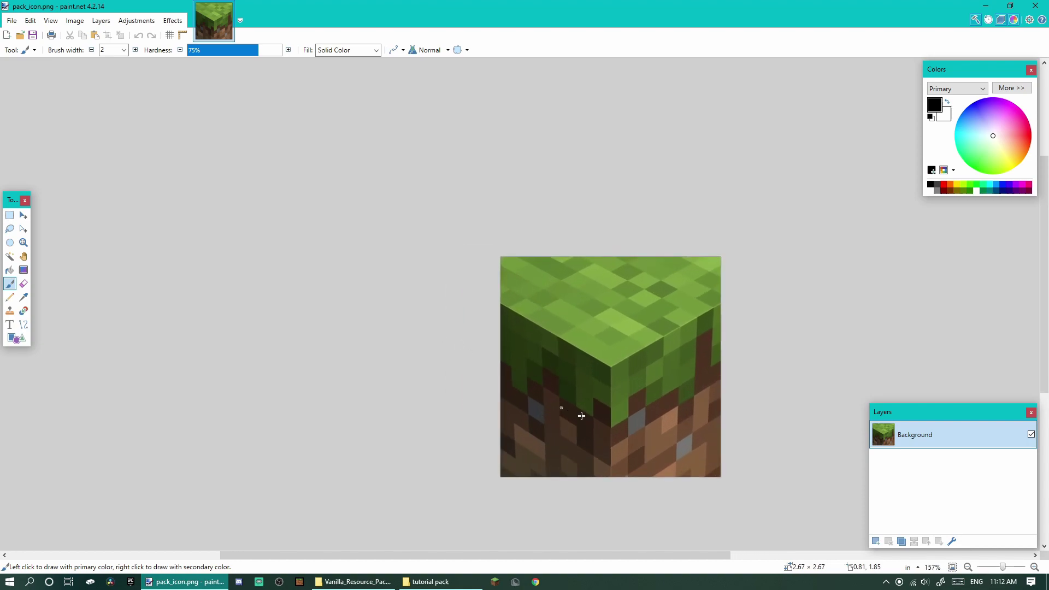
{"action": "key", "text": "s"}
{"action": "key", "text": "ctrl+a"}
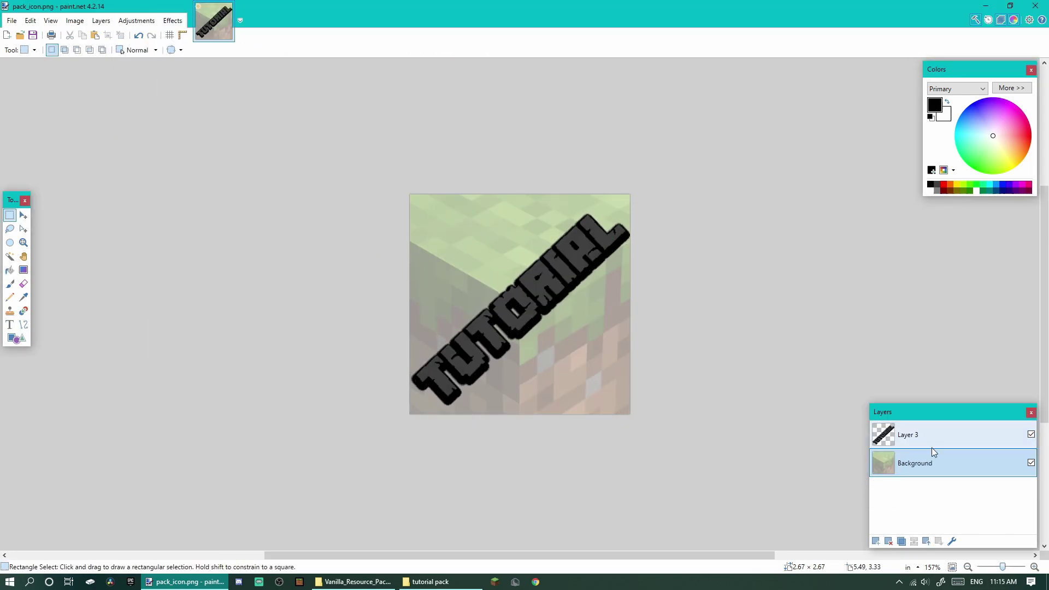
{"action": "left_click", "coordinate": [538, 311]}
{"action": "key", "text": "s"}
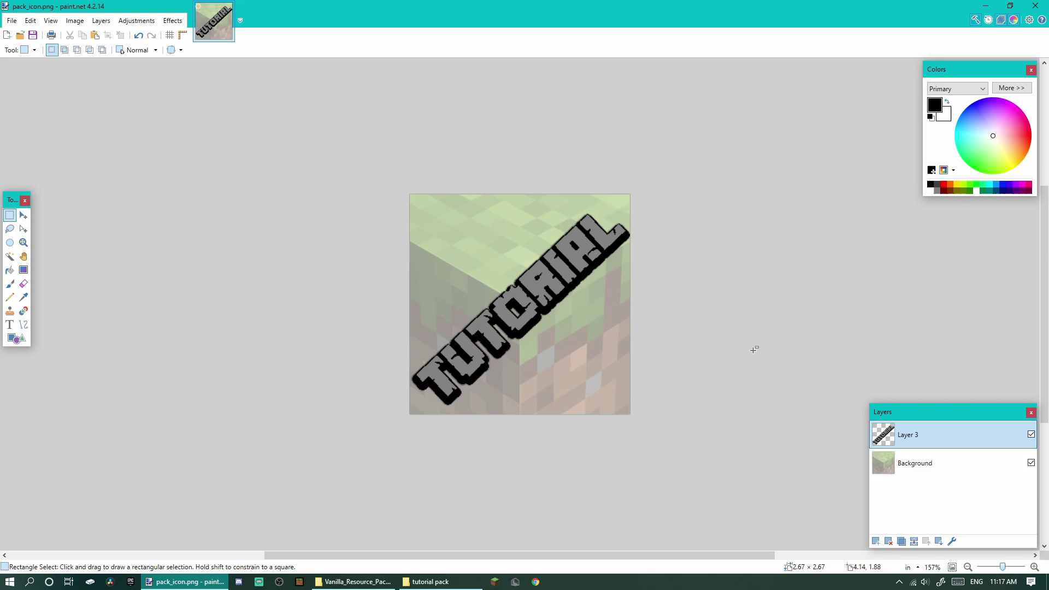
Save the icon as a flattened PNG over pack_icon.png and view it in Photos.
{"action": "key", "text": "ctrl+shift+s"}
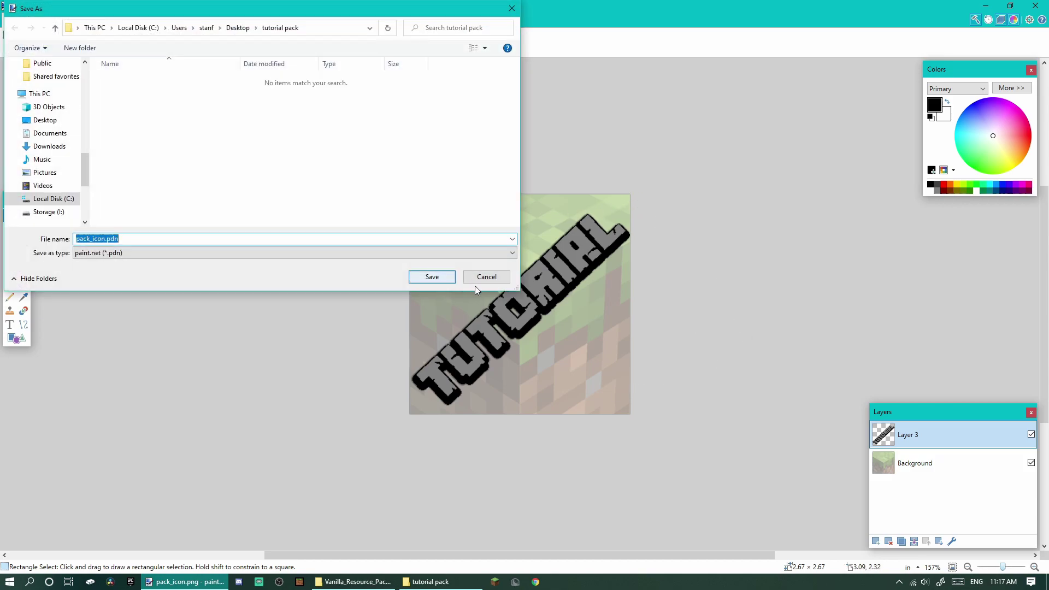
{"action": "left_click", "coordinate": [485, 276]}
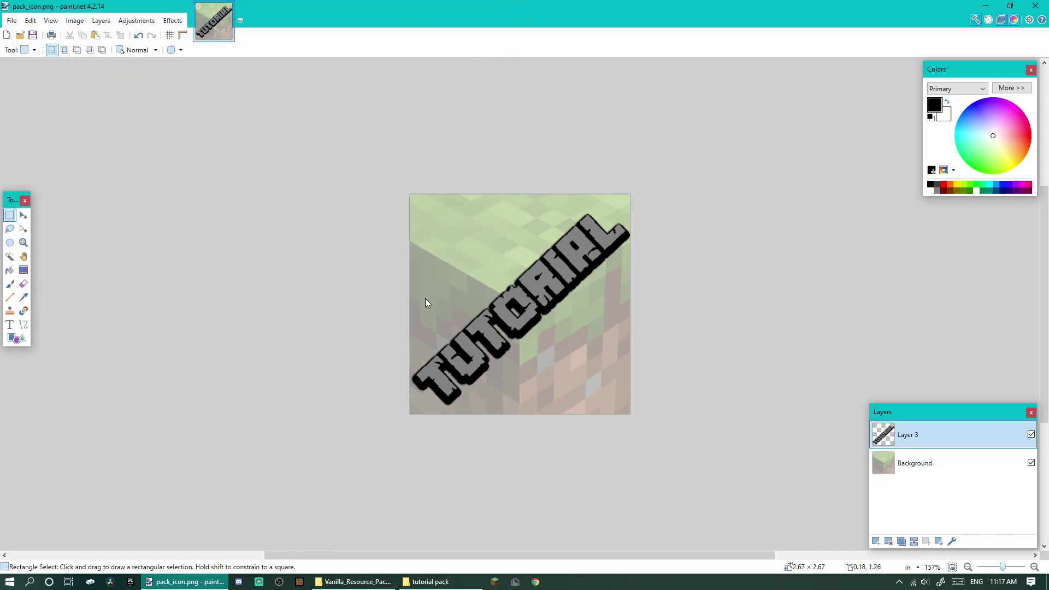
{"action": "key", "text": "ctrl+shift+s"}
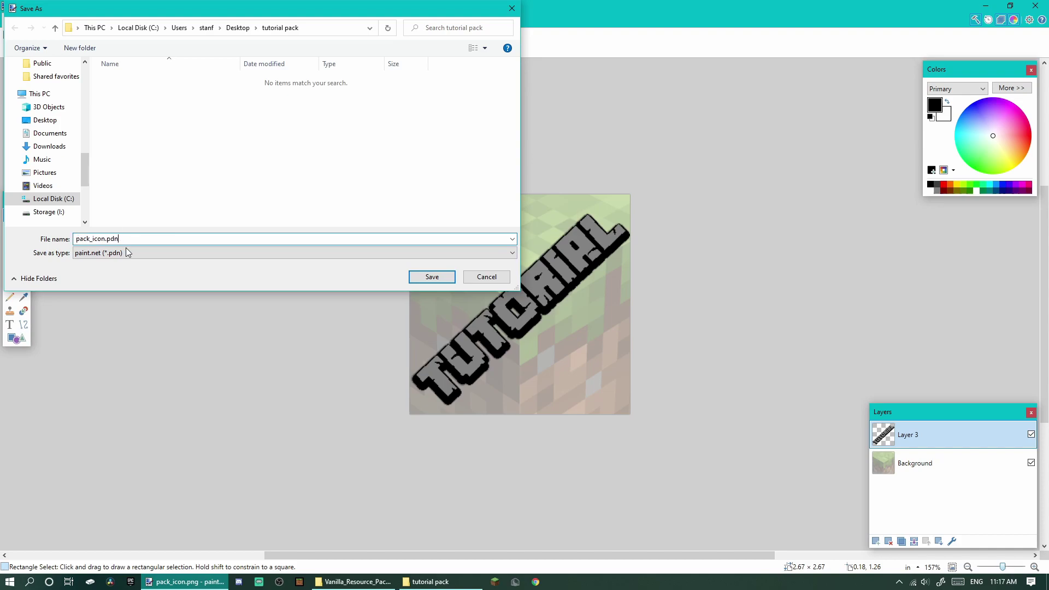
{"action": "left_click", "coordinate": [127, 253]}
{"action": "left_click", "coordinate": [158, 272]}
{"action": "left_click", "coordinate": [435, 280]}
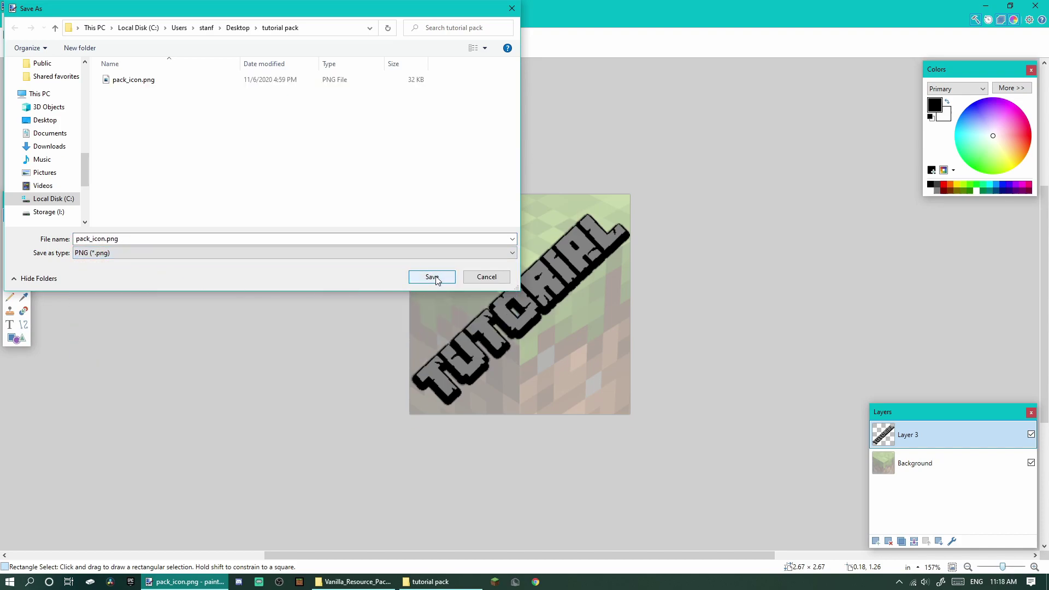
{"action": "left_click", "coordinate": [429, 279]}
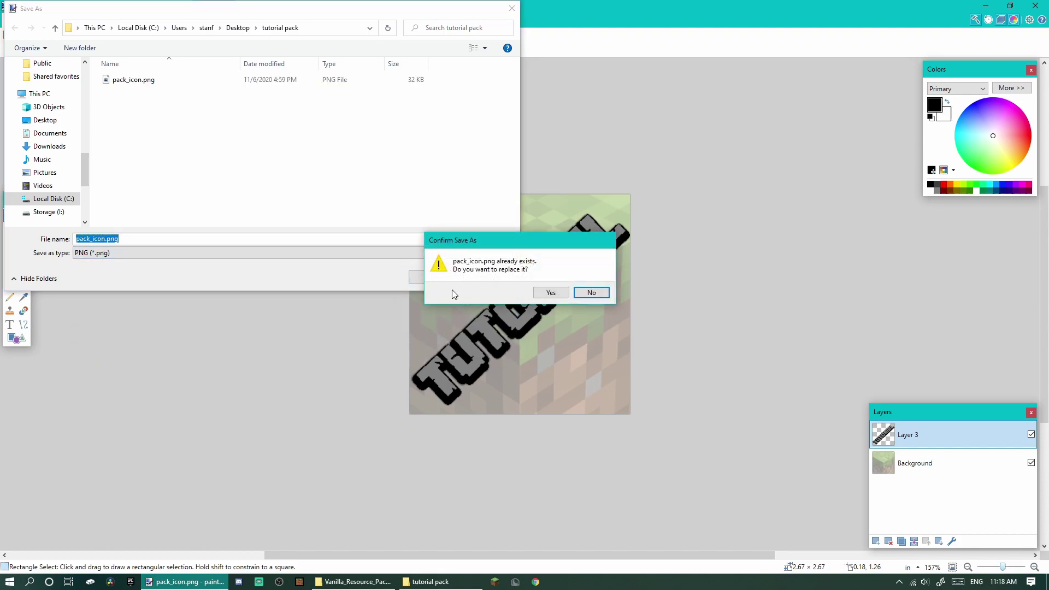
{"action": "left_click", "coordinate": [550, 293]}
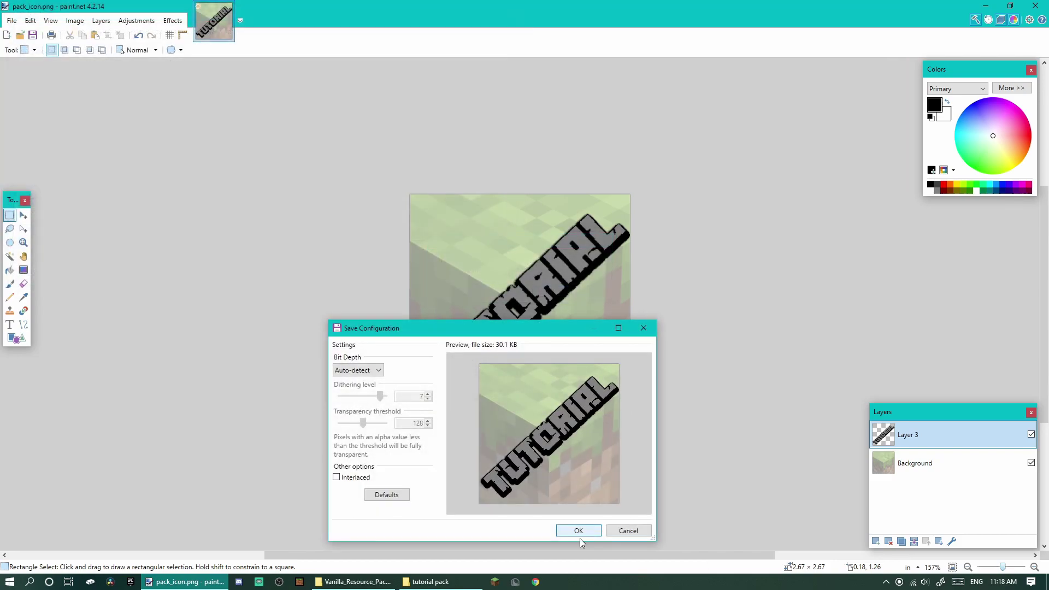
{"action": "left_click", "coordinate": [578, 530]}
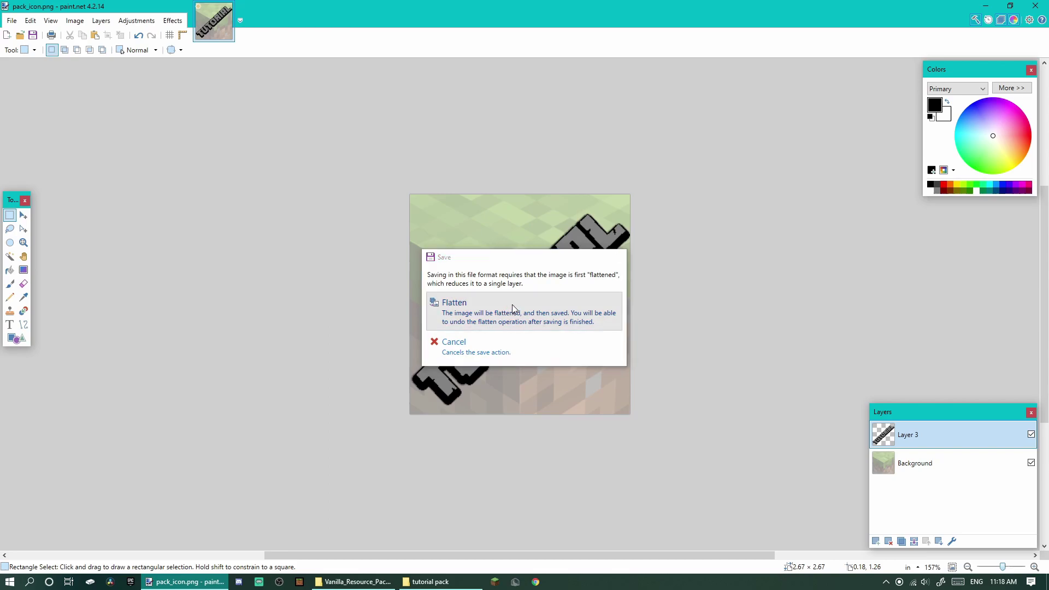
{"action": "left_click", "coordinate": [459, 302]}
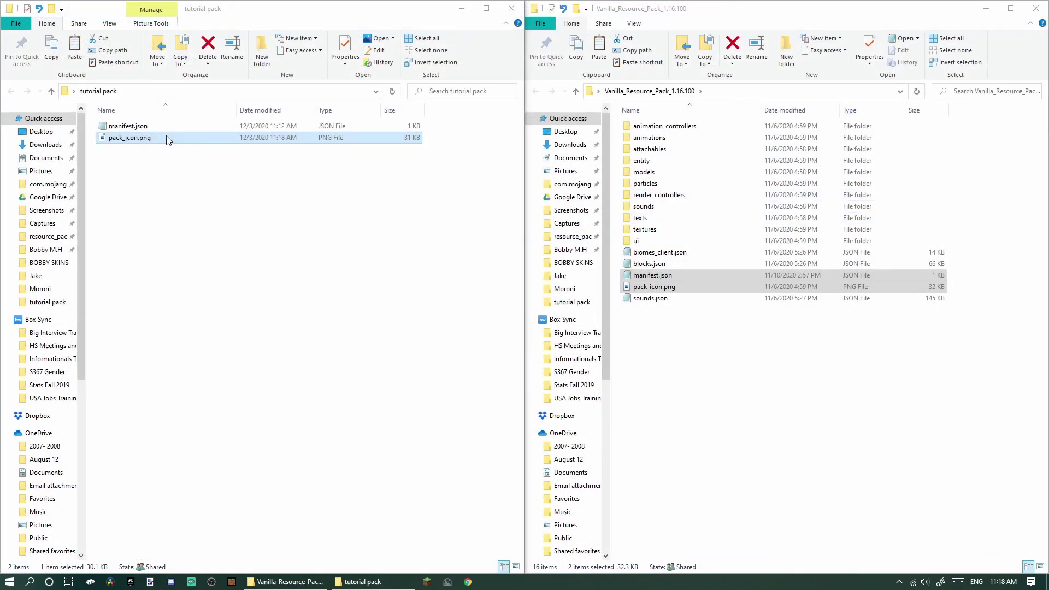
{"action": "double_click", "coordinate": [129, 136]}
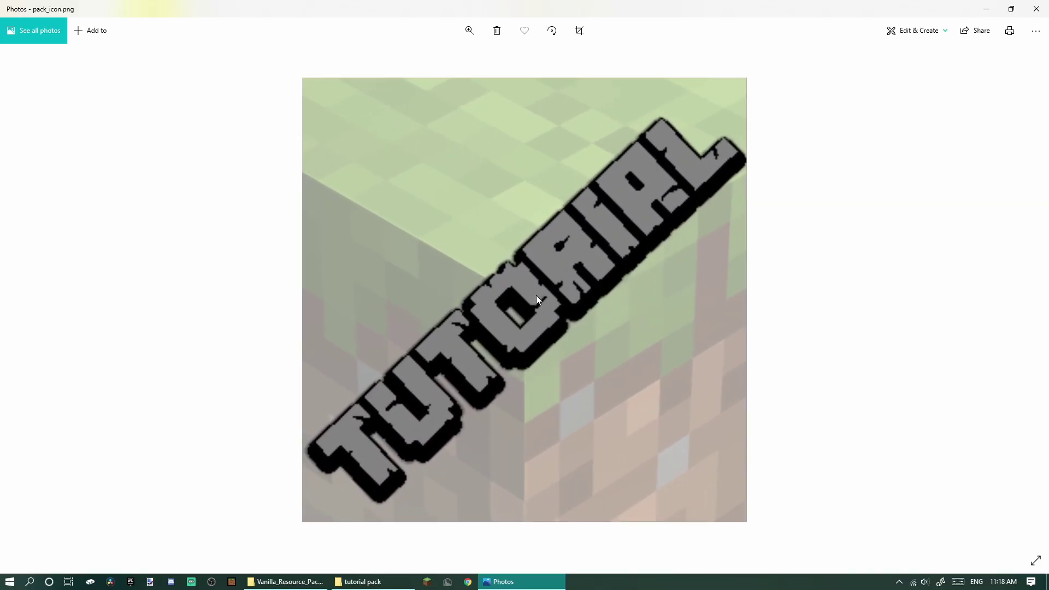
Close the image preview and create a 'textures' folder inside tutorial pack.
{"action": "key", "text": "alt+F4"}
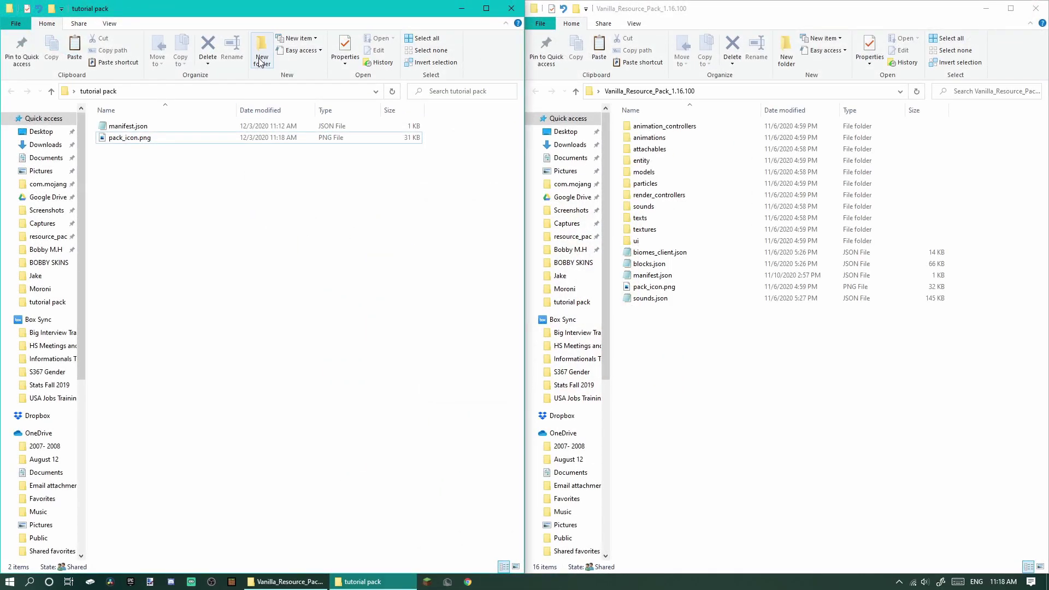
{"action": "left_click", "coordinate": [260, 60]}
{"action": "type", "text": "te"}
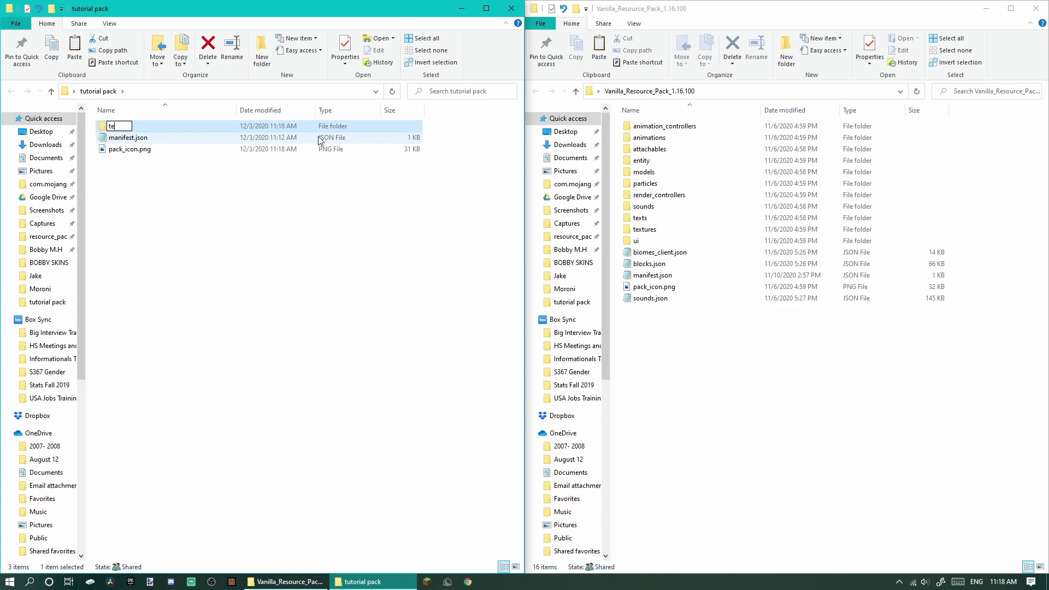
{"action": "type", "text": "xtures"}
{"action": "key", "text": "Return"}
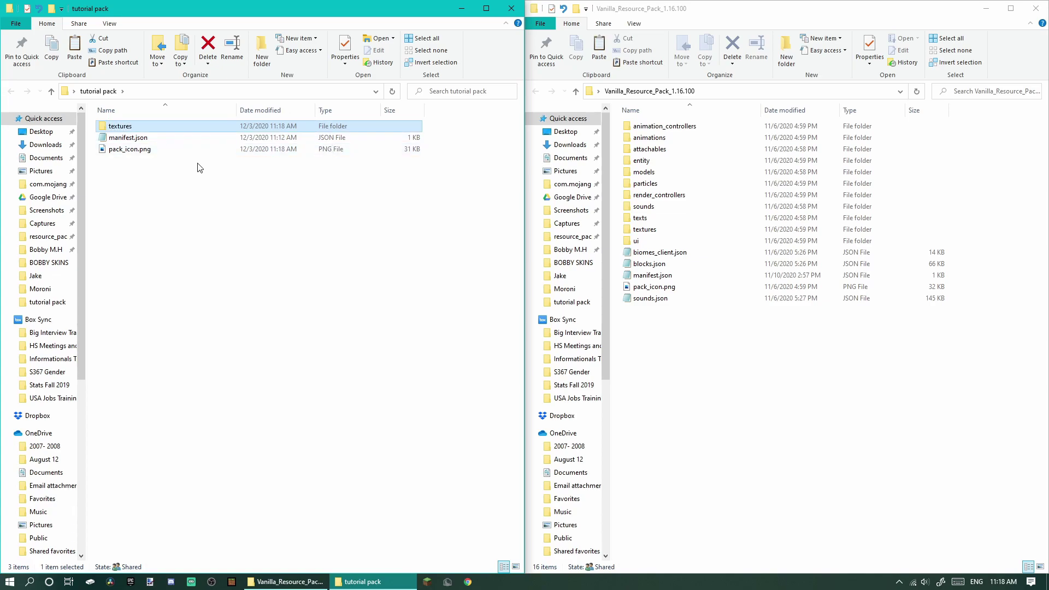
{"action": "double_click", "coordinate": [145, 129]}
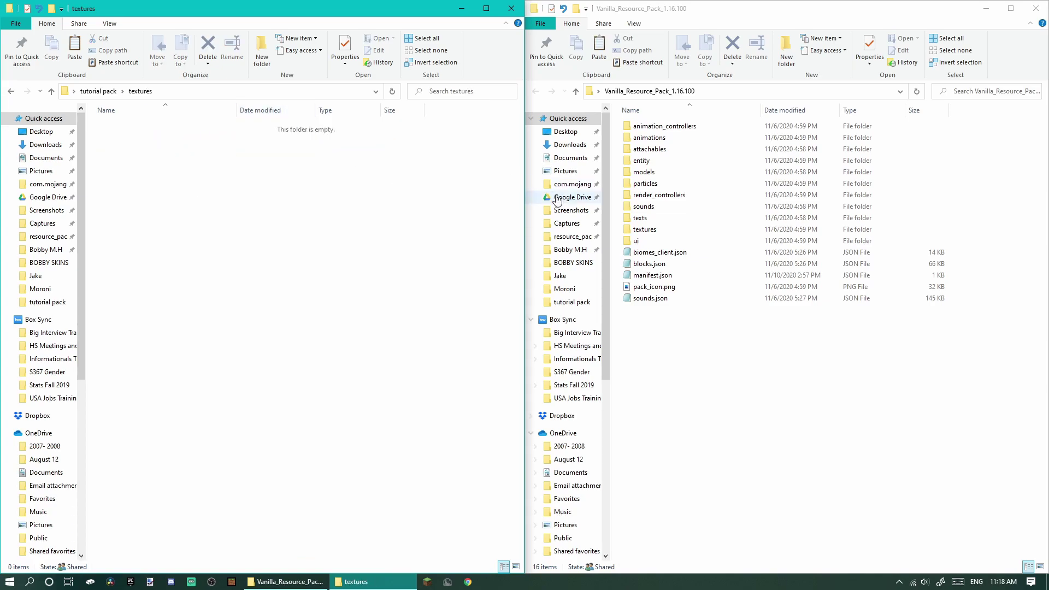
Add a subfolder inside tutorial pack's textures while opening the vanilla textures folder.
{"action": "double_click", "coordinate": [644, 230]}
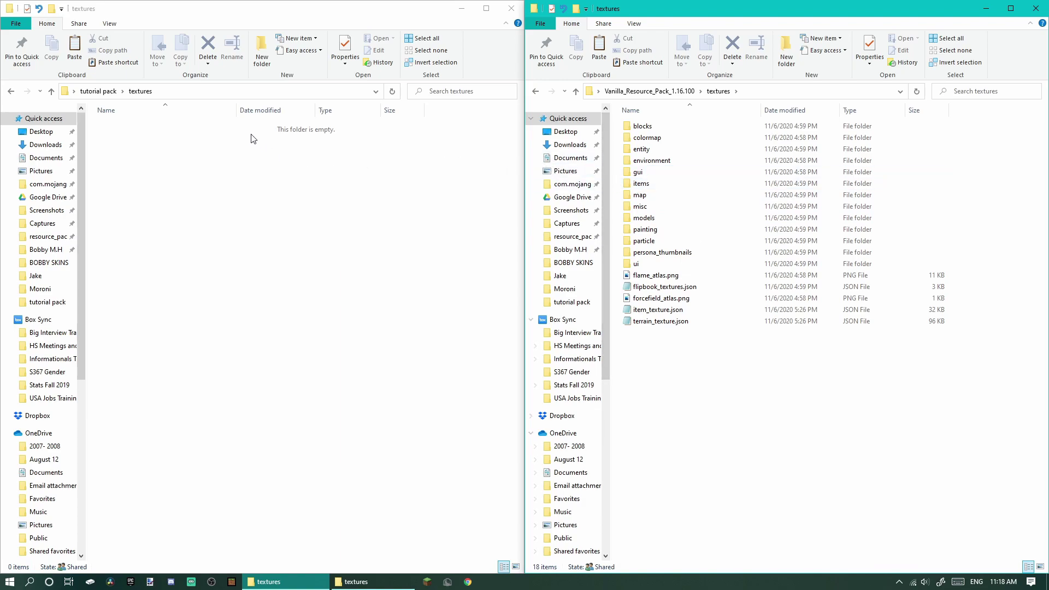
{"action": "left_click", "coordinate": [263, 53]}
{"action": "type", "text": "bl"}
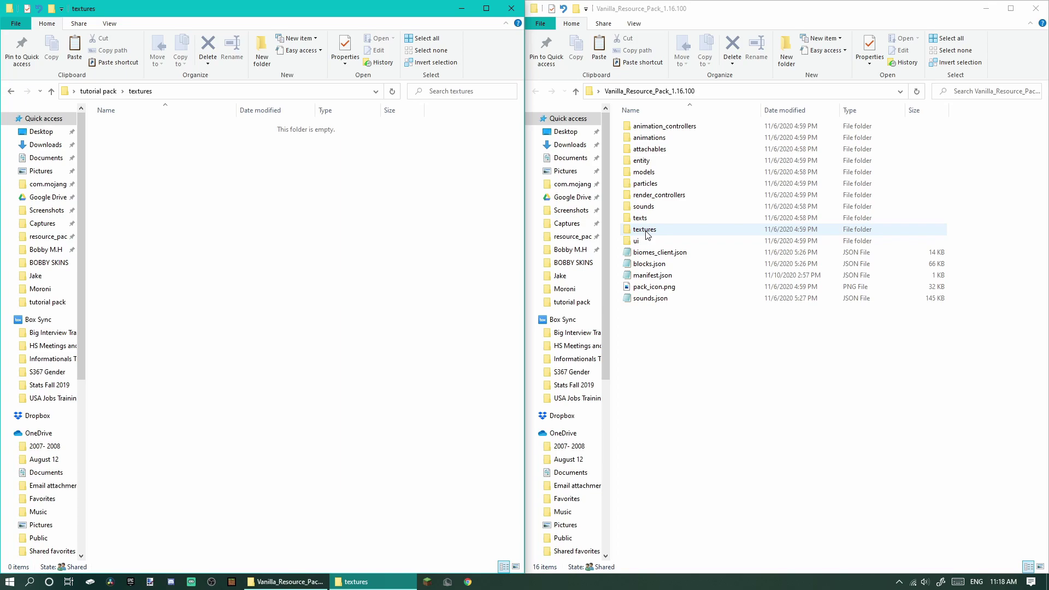
{"action": "double_click", "coordinate": [644, 229]}
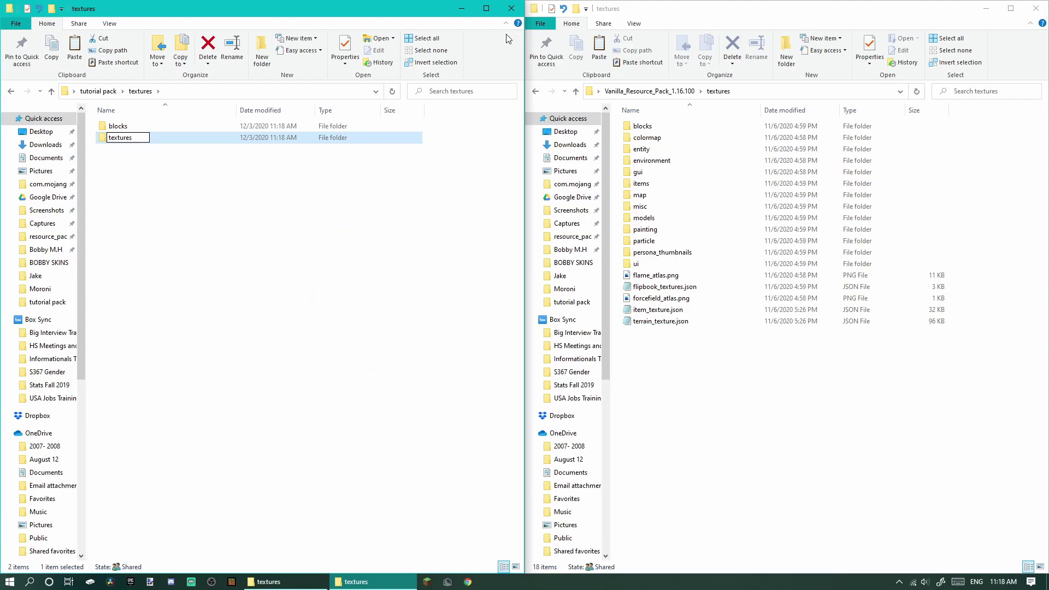
{"action": "key", "text": "Return"}
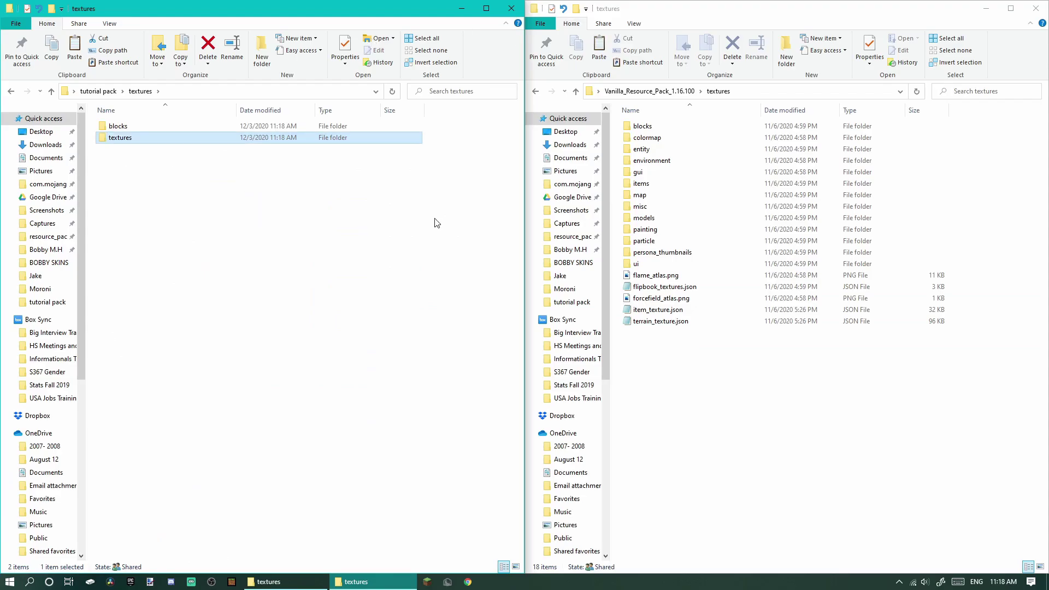
Copy diamond_sword.png from the vanilla items folder into the nested textures subfolder.
{"action": "double_click", "coordinate": [640, 183]}
{"action": "scroll", "coordinate": [865, 248], "scroll_direction": "down", "scroll_amount": 3}
{"action": "scroll", "coordinate": [865, 248], "scroll_direction": "down", "scroll_amount": 3}
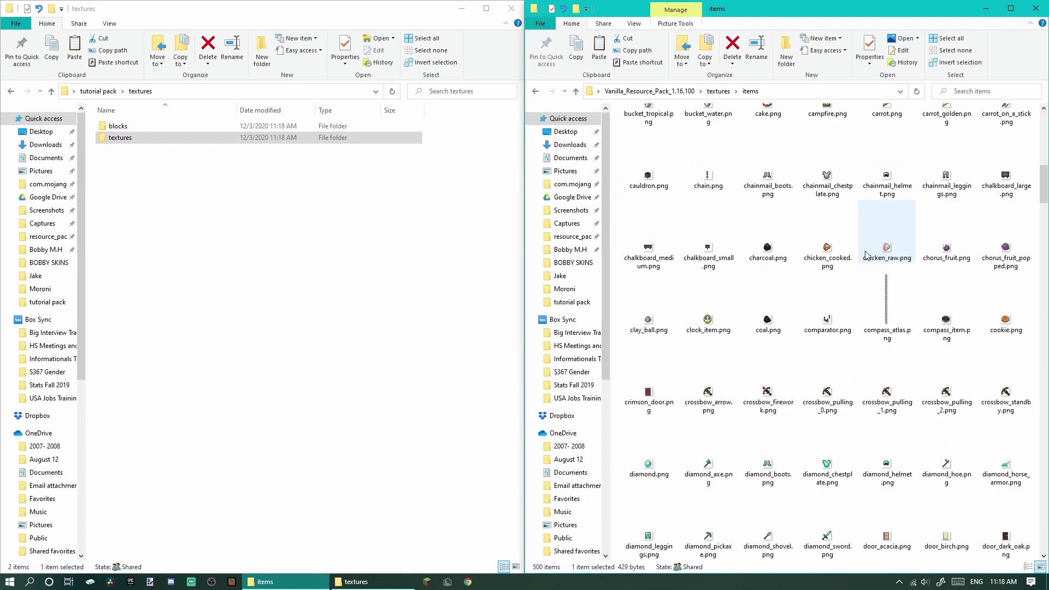
{"action": "scroll", "coordinate": [865, 279], "scroll_direction": "down", "scroll_amount": 3}
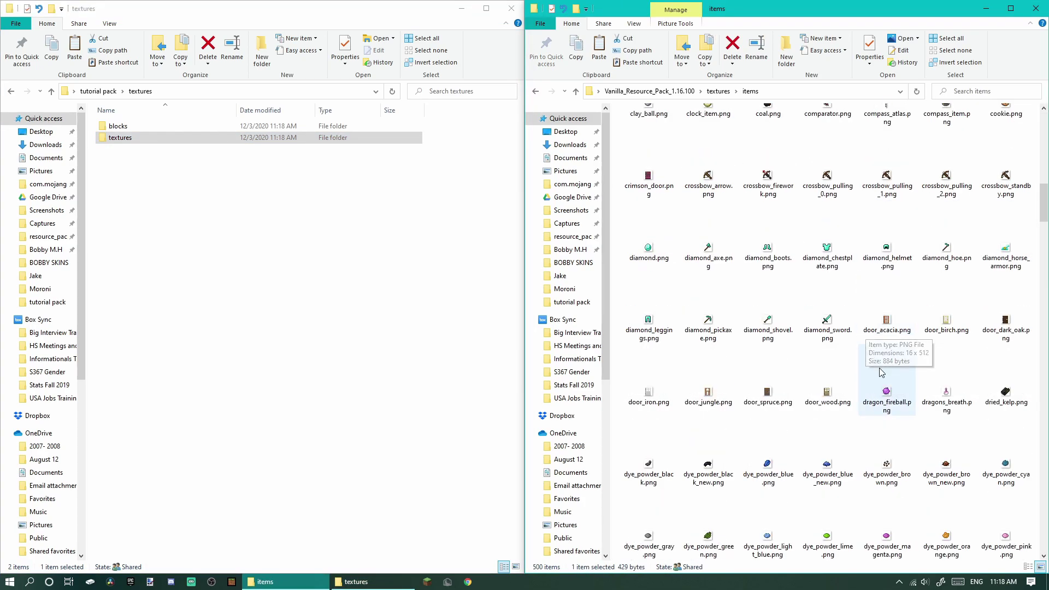
{"action": "left_click", "coordinate": [828, 319]}
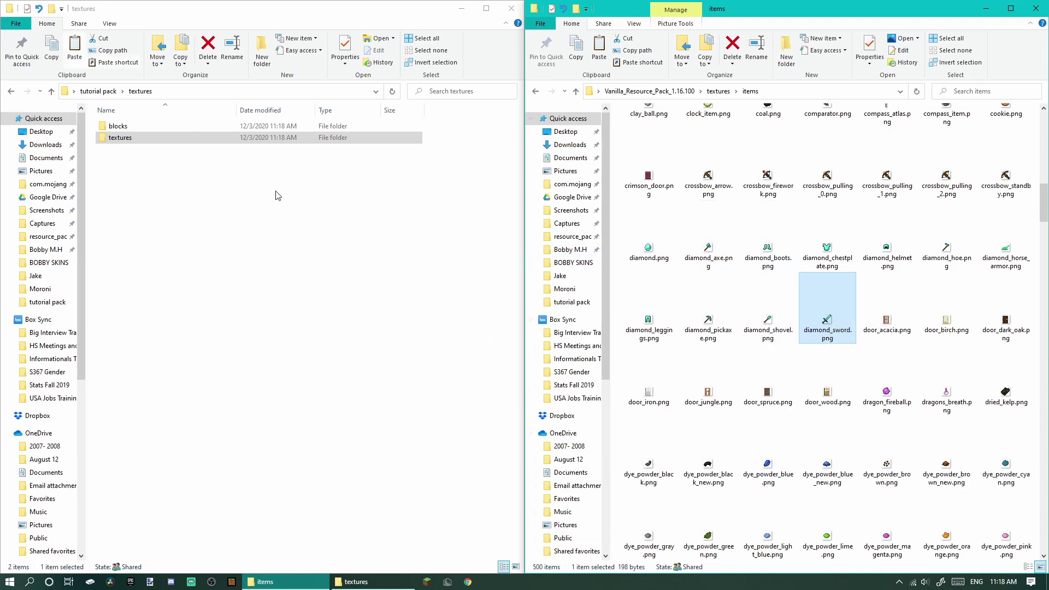
{"action": "double_click", "coordinate": [188, 140]}
{"action": "key", "text": "ctrl+v"}
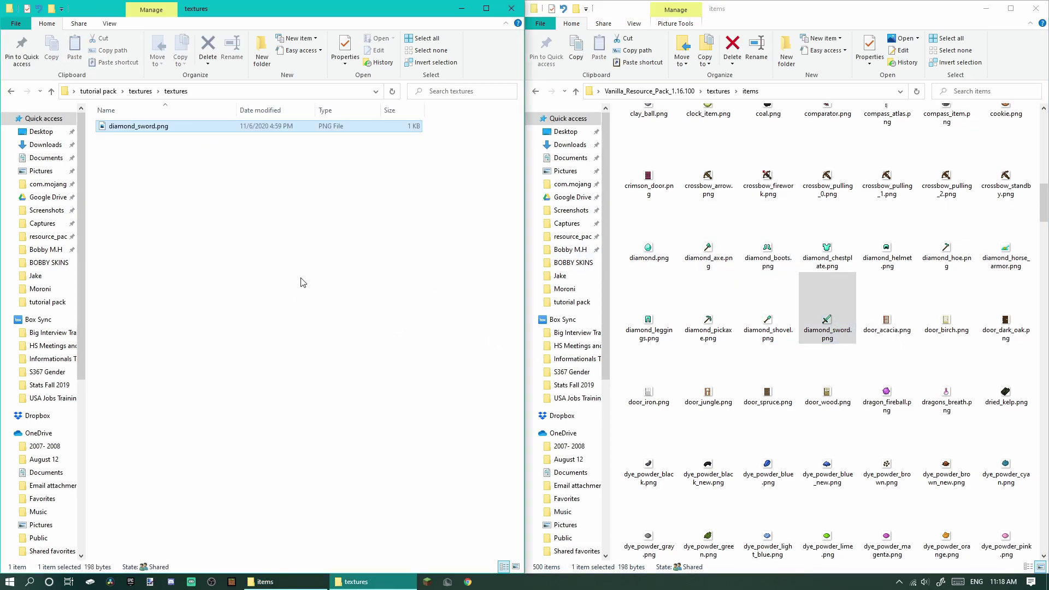
Open diamond_sword.png in paint.net and delete the selected sword tip pixels.
{"action": "right_click", "coordinate": [164, 125]}
{"action": "mouse_move", "coordinate": [251, 330]}
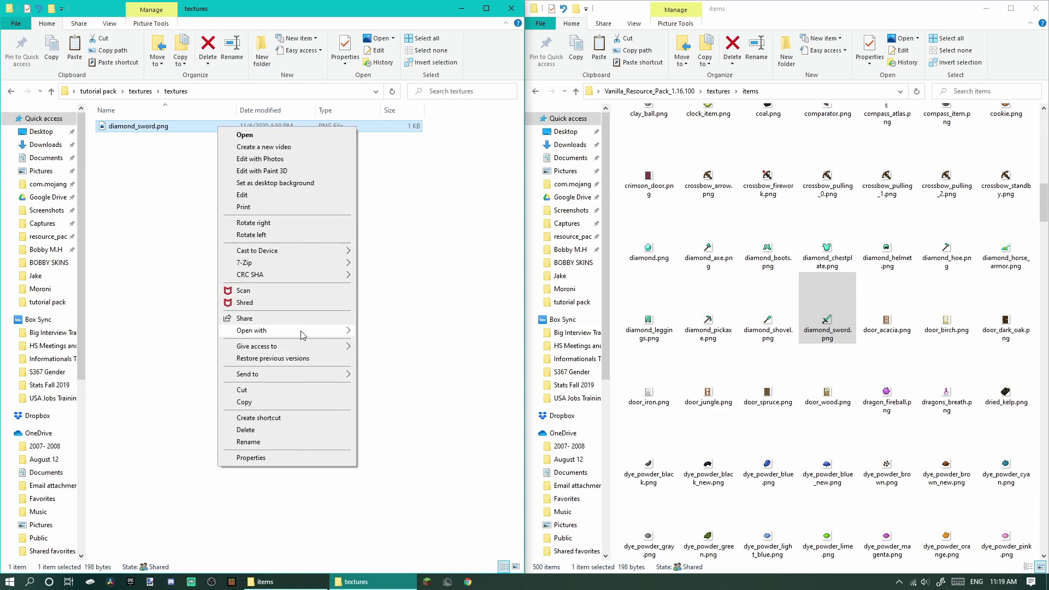
{"action": "left_click", "coordinate": [398, 371]}
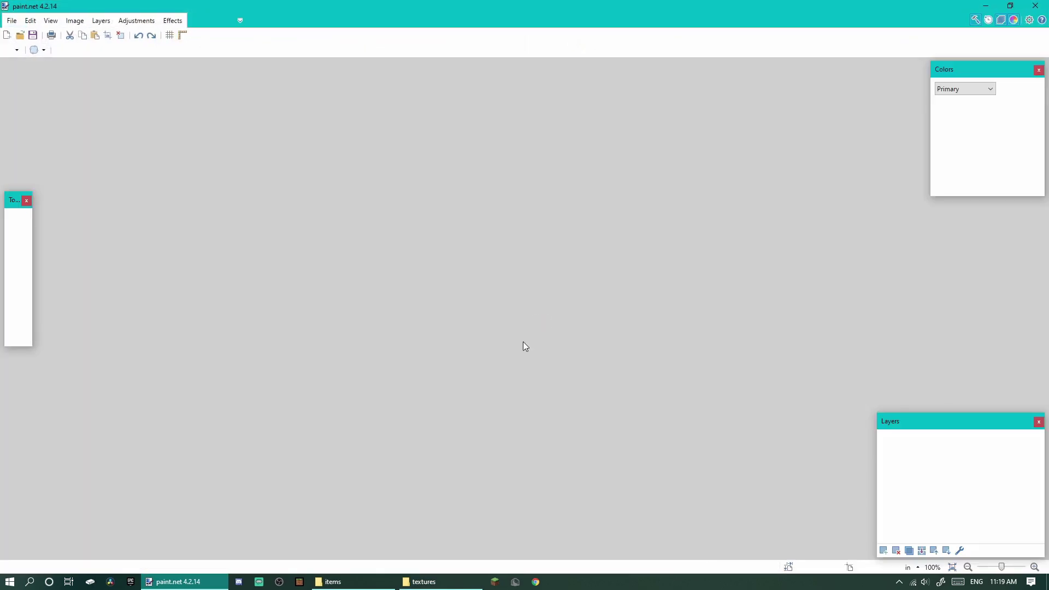
{"action": "scroll", "coordinate": [543, 322], "scroll_direction": "up", "scroll_amount": 3}
{"action": "scroll", "coordinate": [543, 322], "scroll_direction": "up", "scroll_amount": 2}
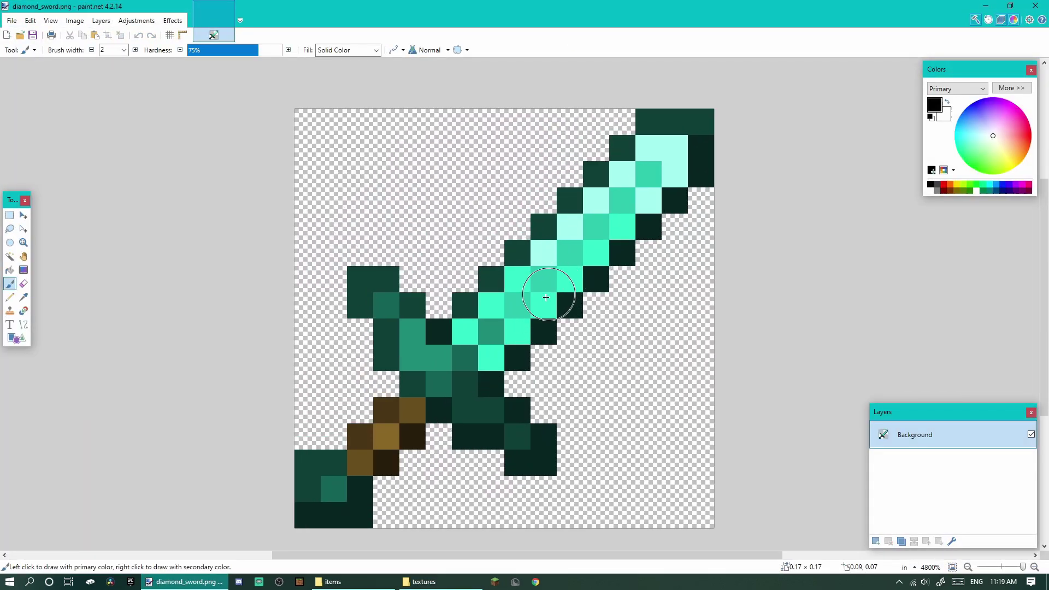
{"action": "key", "text": "s"}
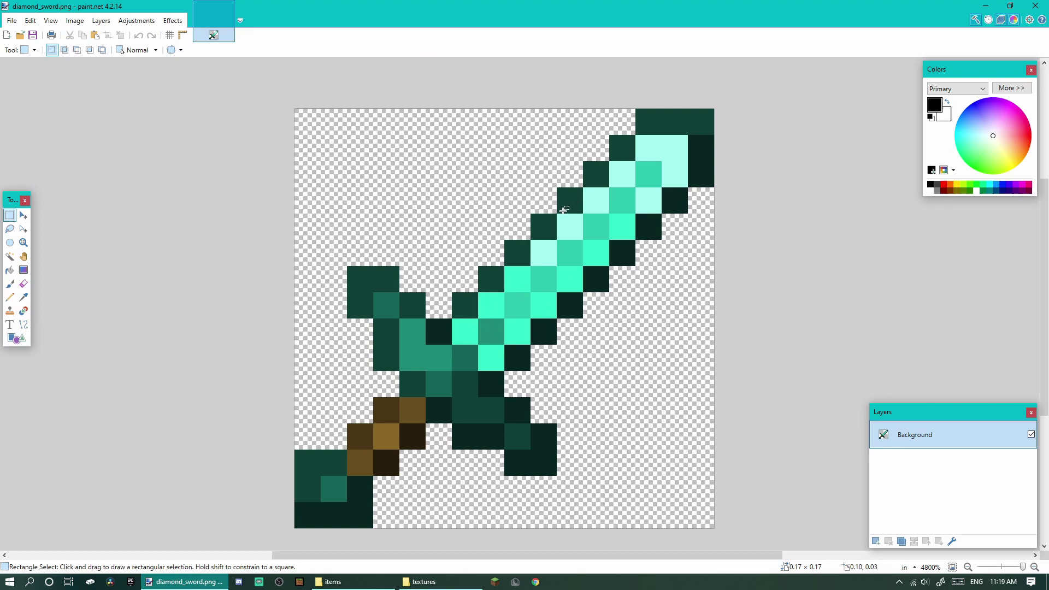
{"action": "left_click_drag", "start_coordinate": [563, 210], "coordinate": [734, 101]}
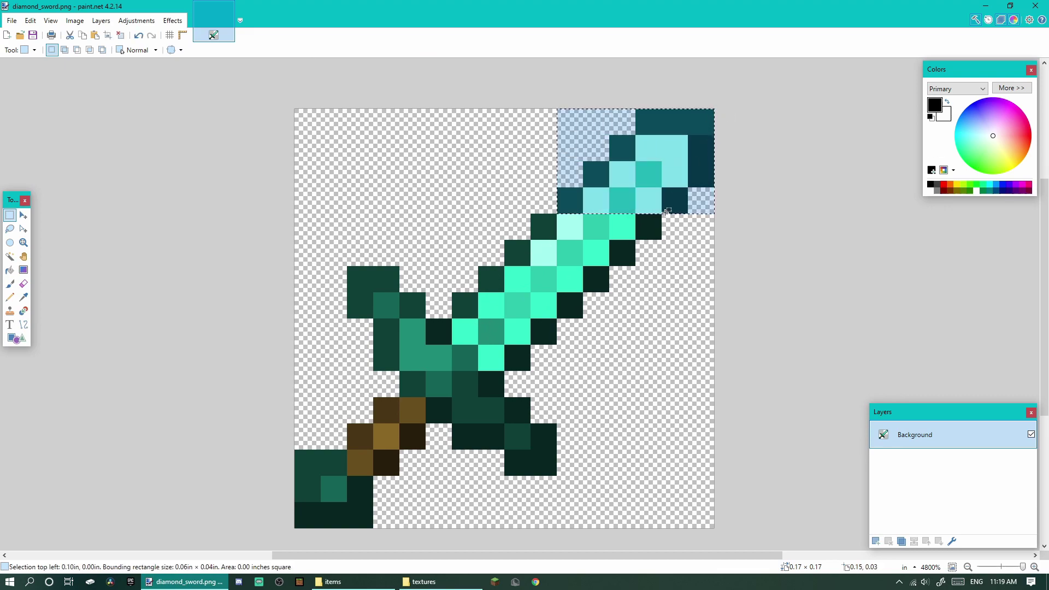
{"action": "key", "text": "Delete"}
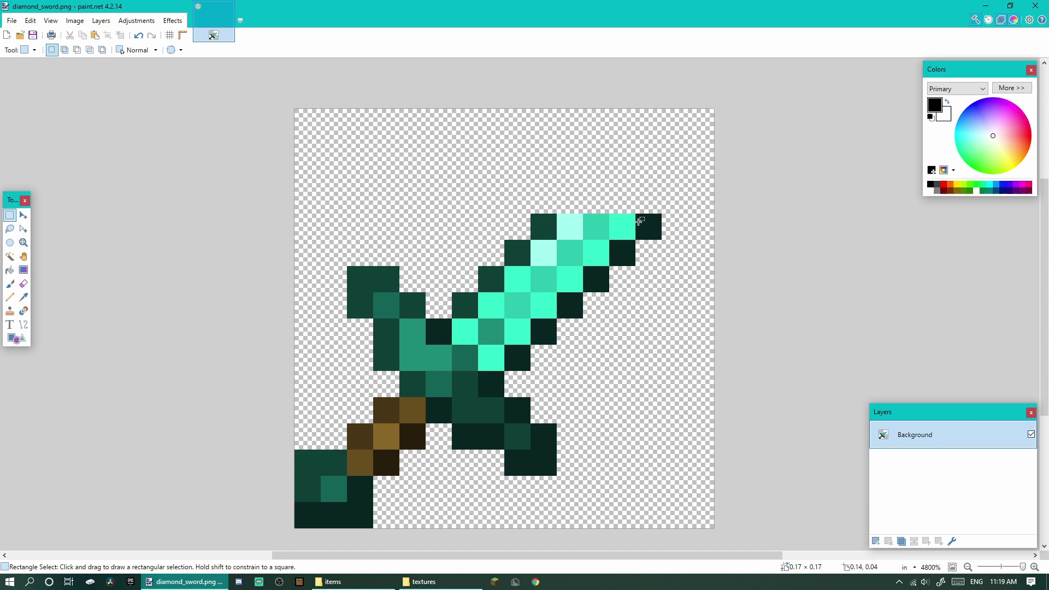
Draw a dark green edge on the shortened tip and adjust eraser smoothing.
{"action": "key", "text": "k"}
{"action": "left_click", "coordinate": [544, 226]}
{"action": "key", "text": "p"}
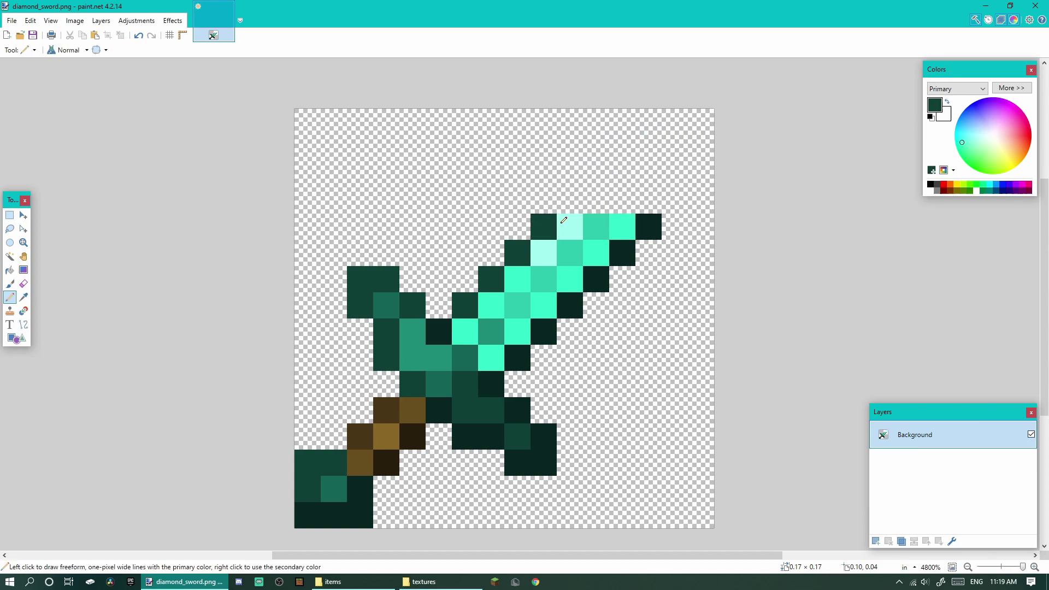
{"action": "left_click_drag", "start_coordinate": [566, 227], "coordinate": [648, 227]}
{"action": "key", "text": "k"}
{"action": "left_click", "coordinate": [647, 226]}
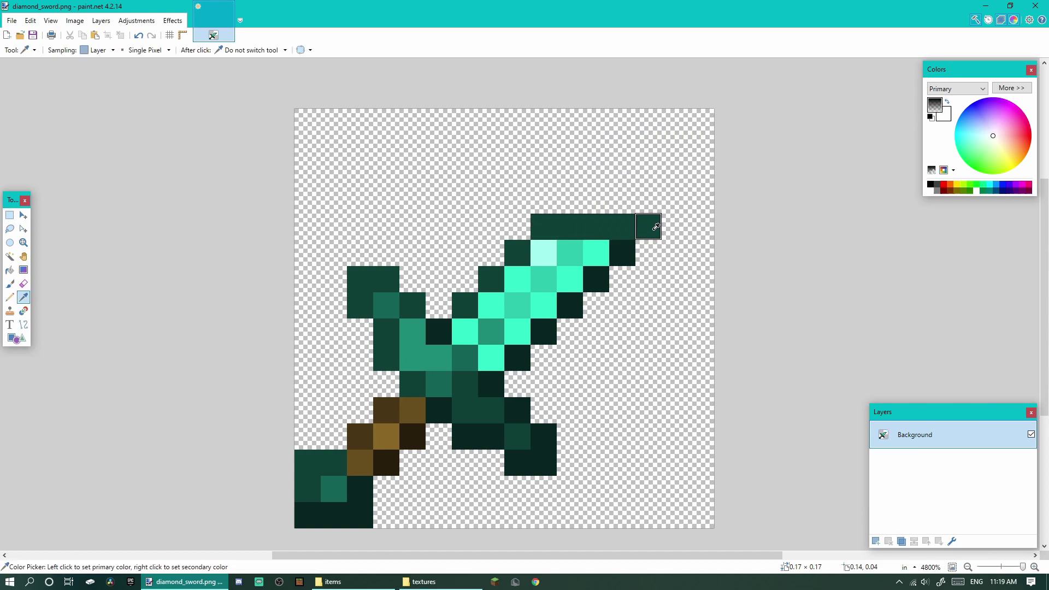
{"action": "key", "text": "e"}
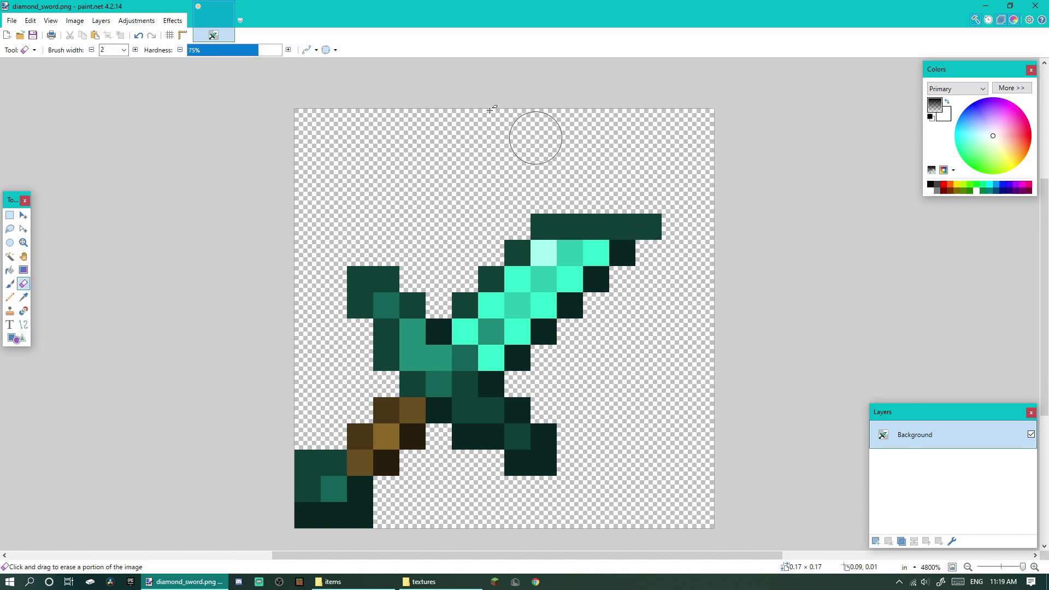
{"action": "left_click", "coordinate": [308, 49]}
{"action": "left_click", "coordinate": [340, 75]}
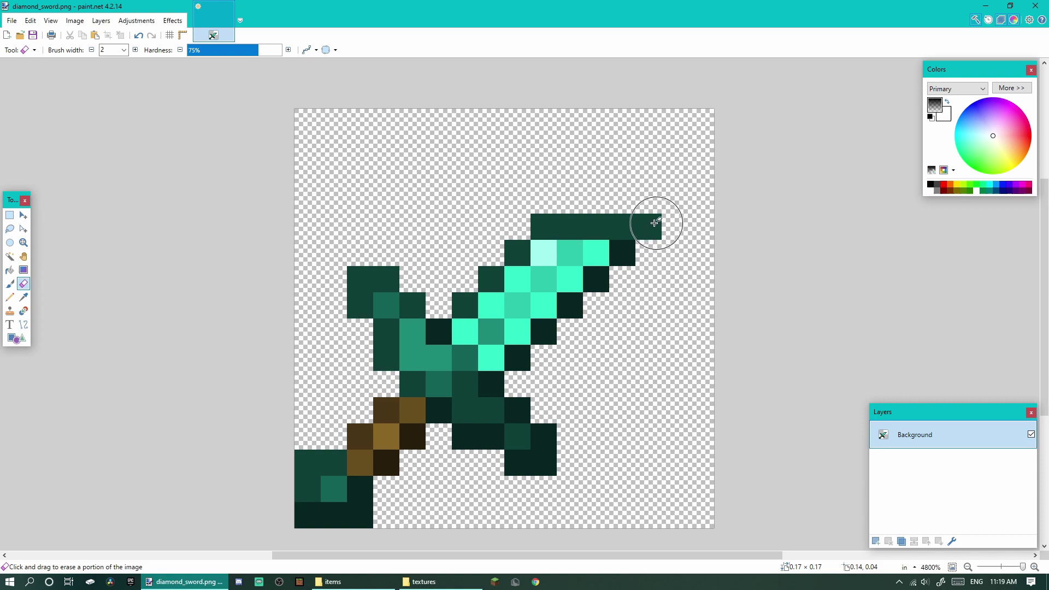
Erase the outermost tip pixel, check the image size, and close the image.
{"action": "key", "text": "s"}
{"action": "key", "text": "e"}
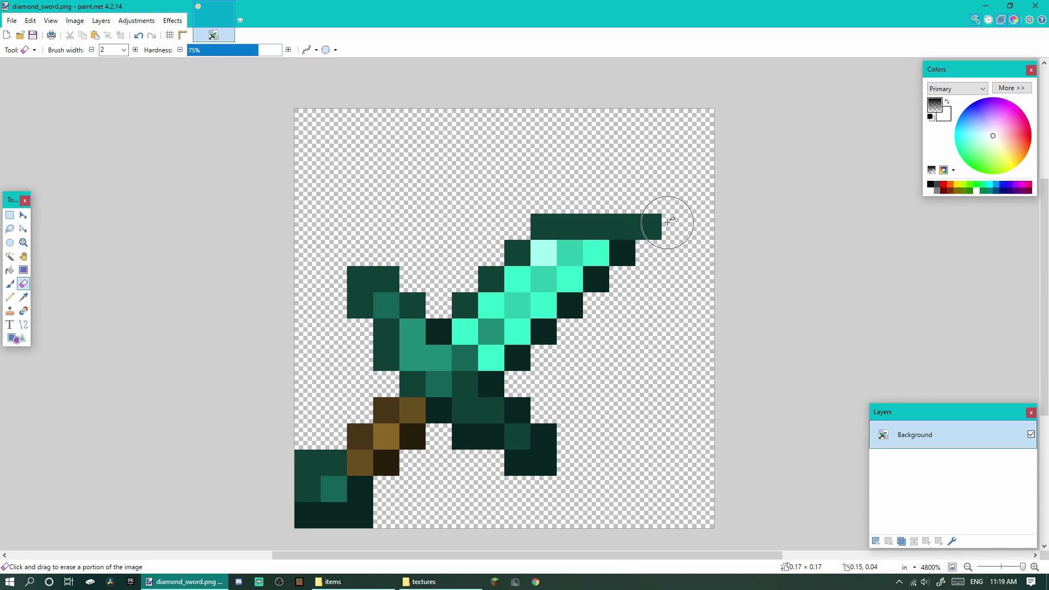
{"action": "key", "text": "s"}
{"action": "left_click_drag", "start_coordinate": [688, 241], "coordinate": [636, 189]}
{"action": "key", "text": "Delete"}
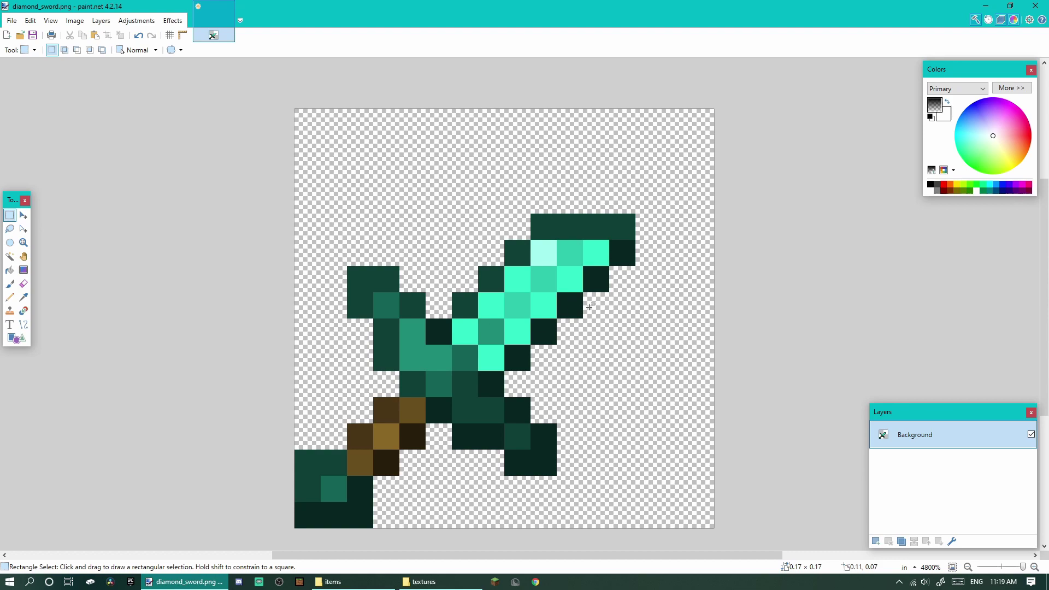
{"action": "key", "text": "ctrl+r"}
{"action": "left_click", "coordinate": [573, 532]}
{"action": "left_click", "coordinate": [1035, 6]}
{"action": "left_click", "coordinate": [307, 238]}
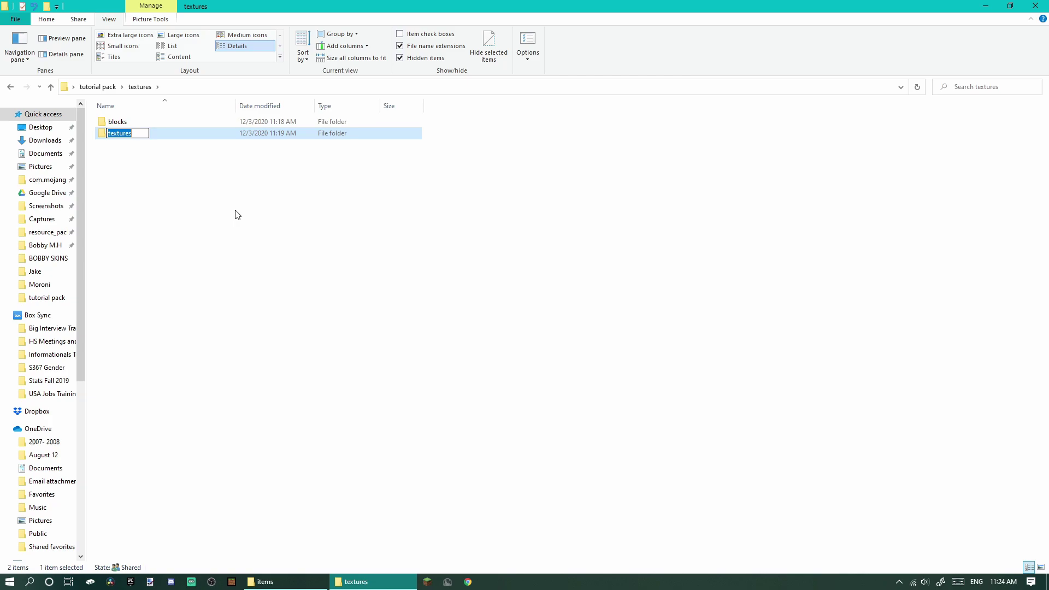
Rename the inner folder under textures to items.
{"action": "left_click", "coordinate": [97, 87]}
{"action": "double_click", "coordinate": [123, 134]}
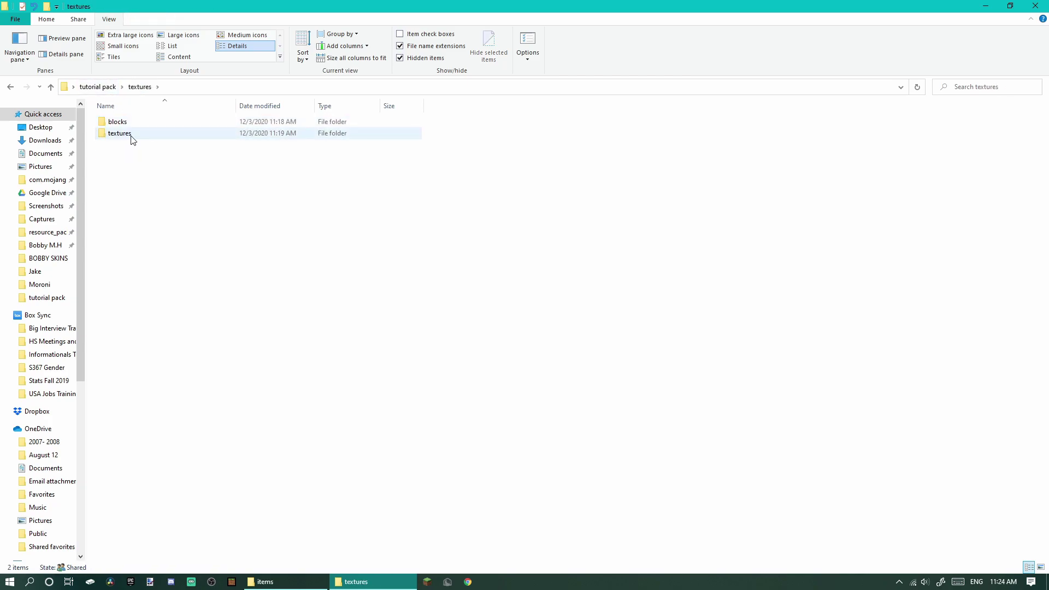
{"action": "left_click", "coordinate": [130, 139]}
{"action": "type", "text": "items"}
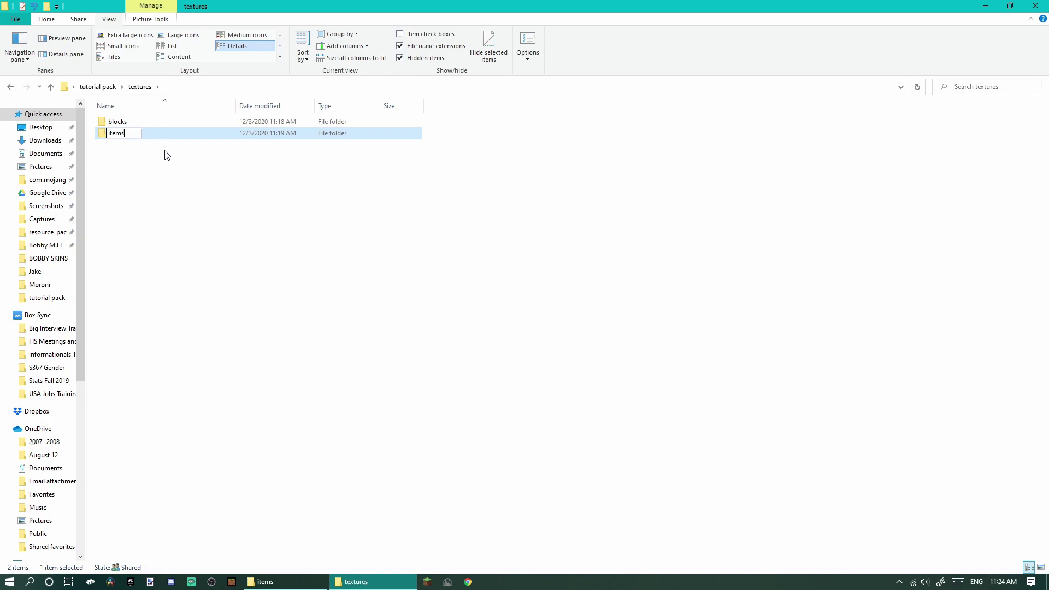
{"action": "key", "text": "Return"}
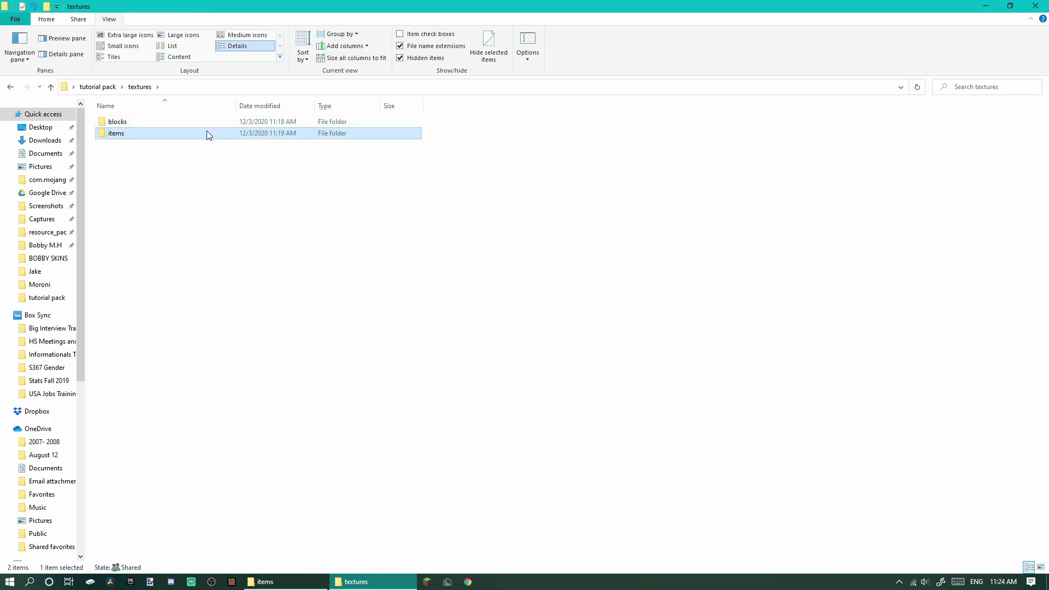
Check the items folder, then select textures, manifest.json and pack_icon.png in tutorial pack.
{"action": "left_click", "coordinate": [173, 136]}
{"action": "double_click", "coordinate": [173, 136]}
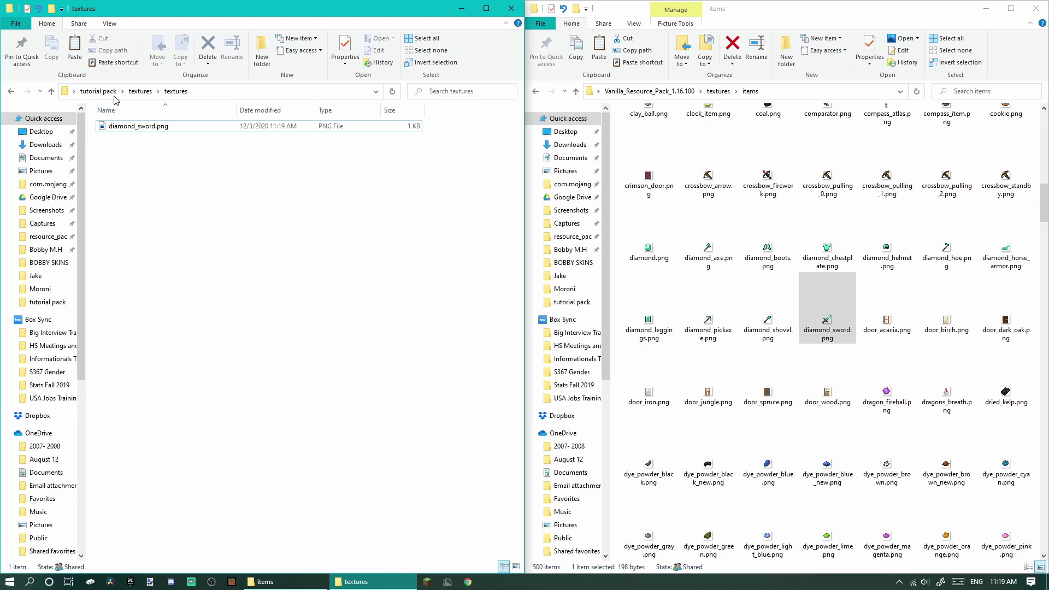
{"action": "left_click", "coordinate": [98, 92]}
{"action": "left_click", "coordinate": [172, 219]}
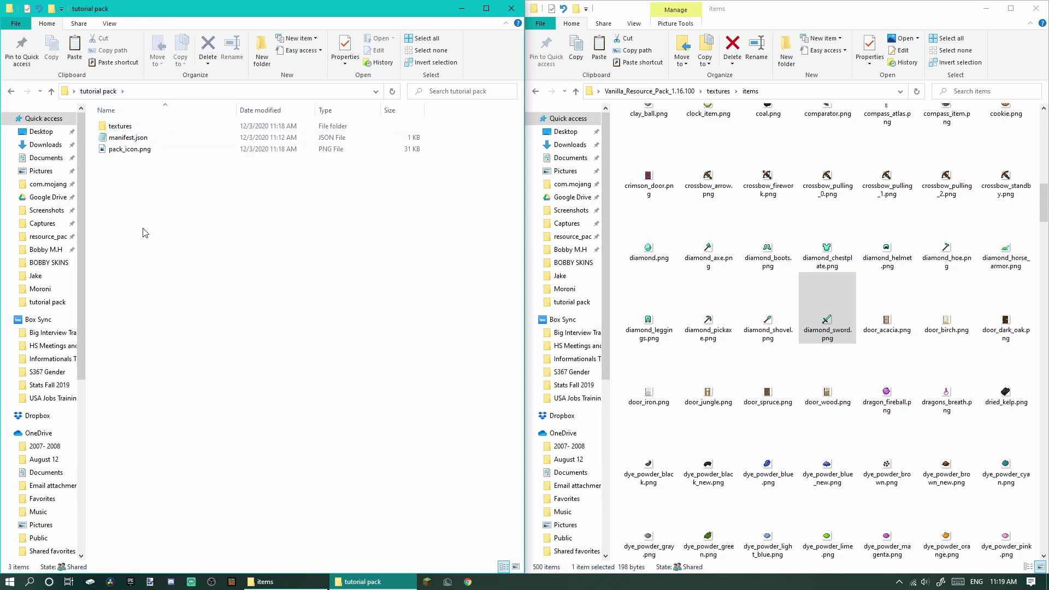
{"action": "left_click_drag", "start_coordinate": [125, 172], "coordinate": [172, 123]}
{"action": "left_click", "coordinate": [131, 205]}
{"action": "left_click_drag", "start_coordinate": [126, 164], "coordinate": [126, 153]}
{"action": "left_click", "coordinate": [173, 295]}
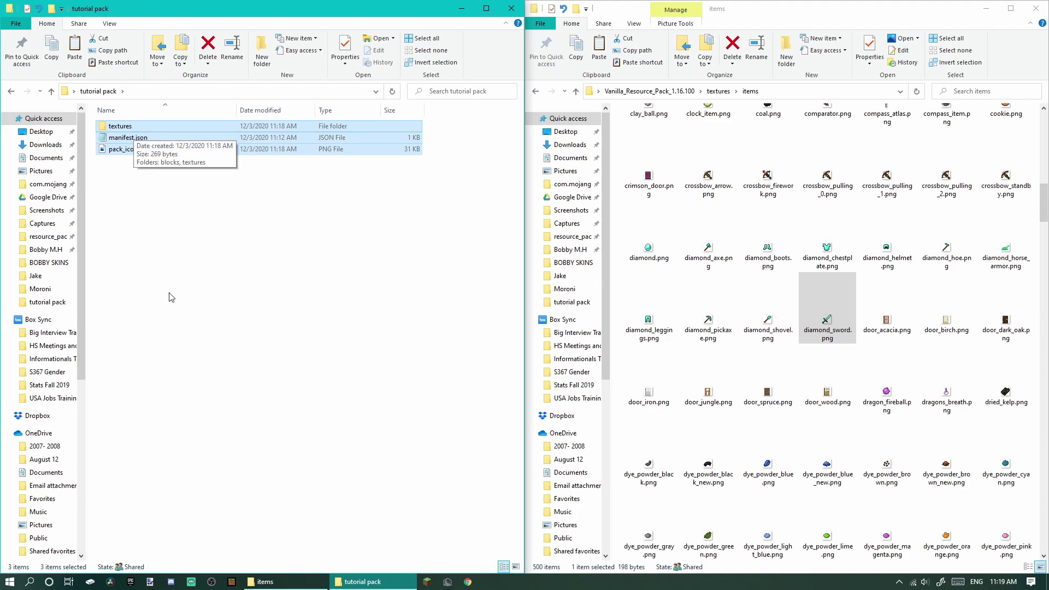
{"action": "mouse_move", "coordinate": [207, 373]}
{"action": "left_mouse_down"}
{"action": "mouse_move", "coordinate": [207, 228]}
{"action": "mouse_move", "coordinate": [192, 130]}
{"action": "left_mouse_up"}
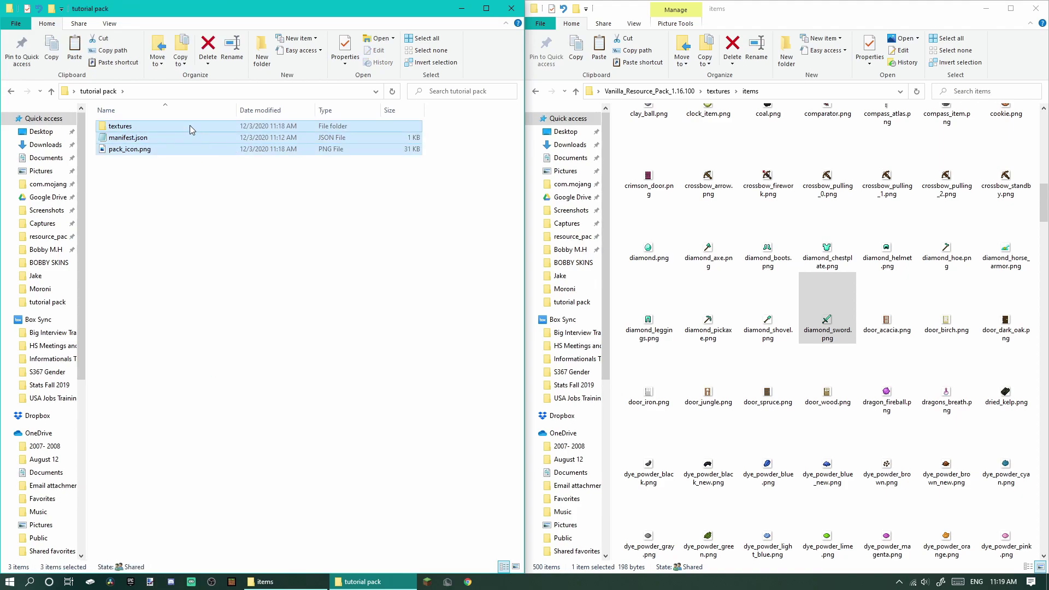
Compress textures, manifest.json and pack_icon.png into tutorial pack.zip.
{"action": "right_click", "coordinate": [191, 127]}
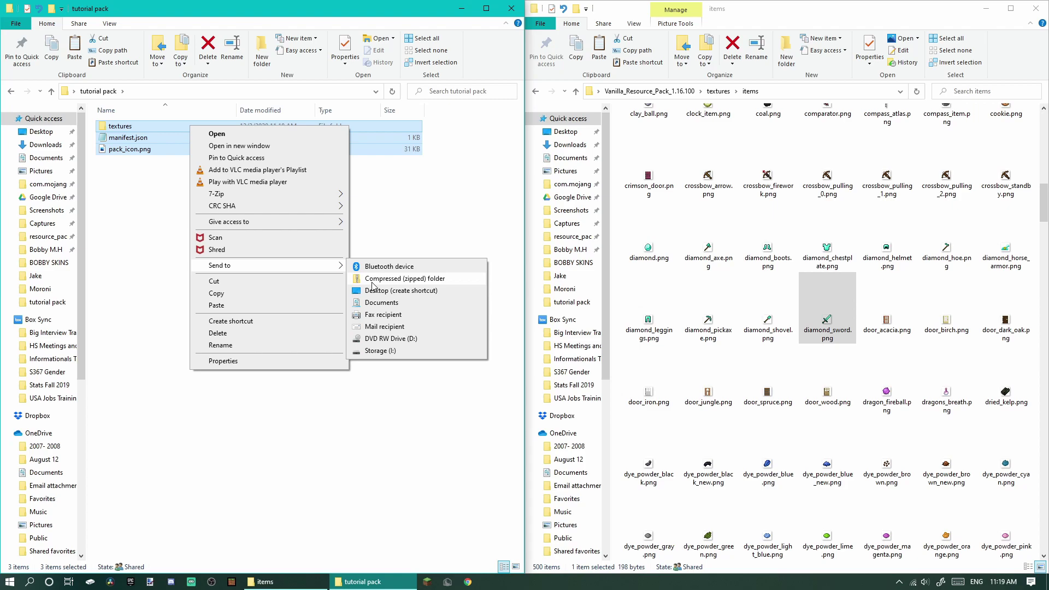
{"action": "left_click", "coordinate": [397, 279]}
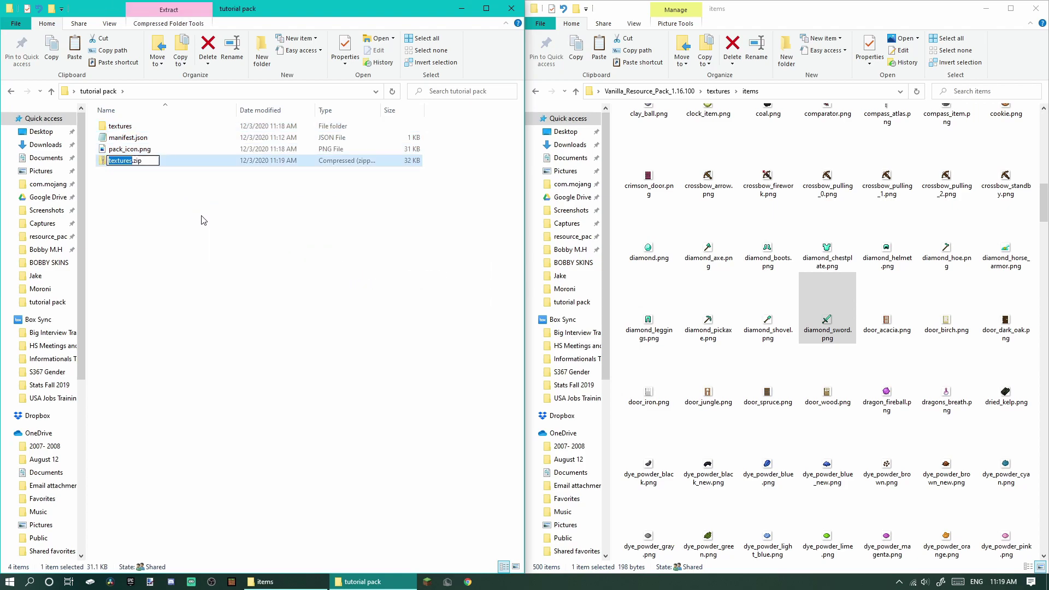
{"action": "type", "text": "torial pack"}
{"action": "left_click", "coordinate": [243, 220]}
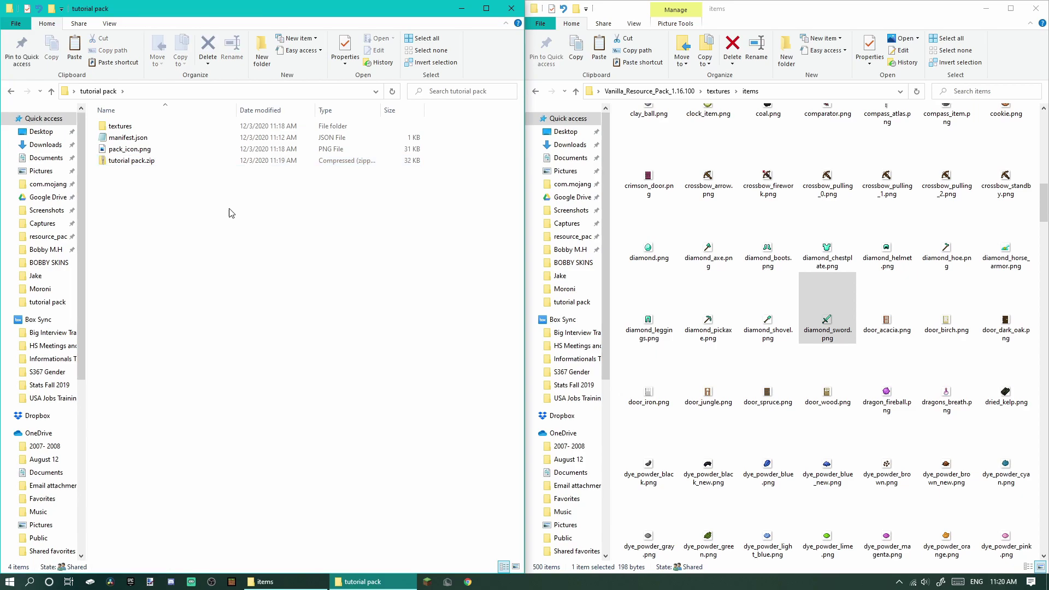
{"action": "left_click", "coordinate": [350, 66]}
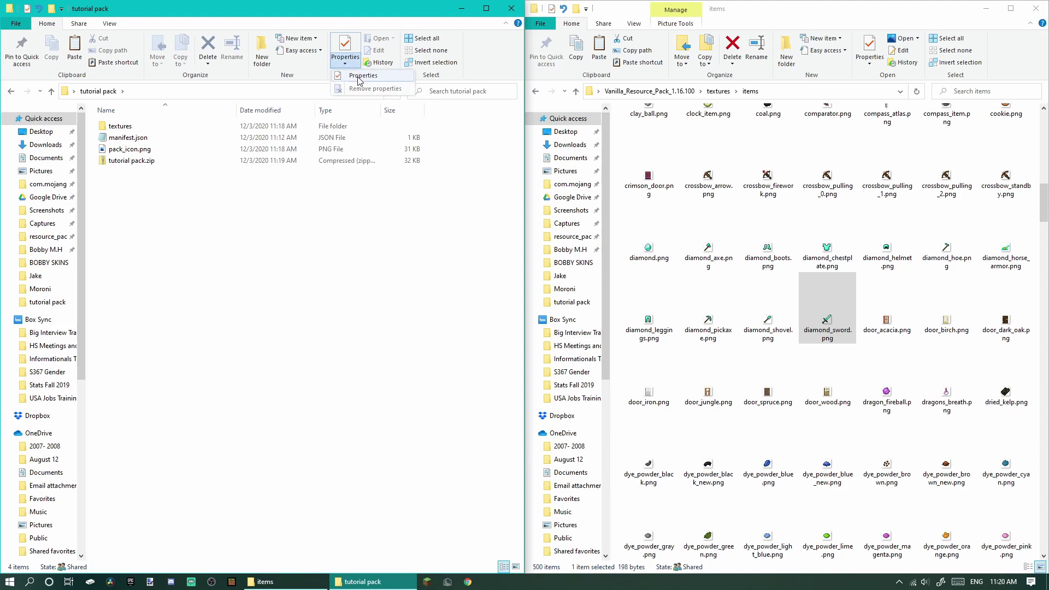
In Folder Options, untick 'Hide extensions for known file types' so .zip endings show.
{"action": "left_click", "coordinate": [246, 206]}
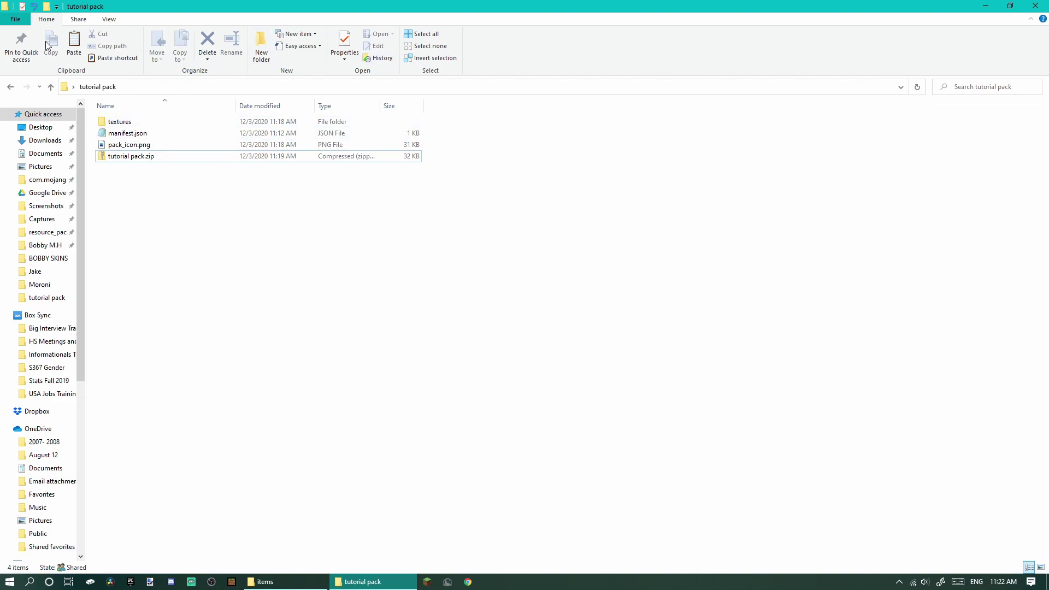
{"action": "left_click", "coordinate": [112, 19]}
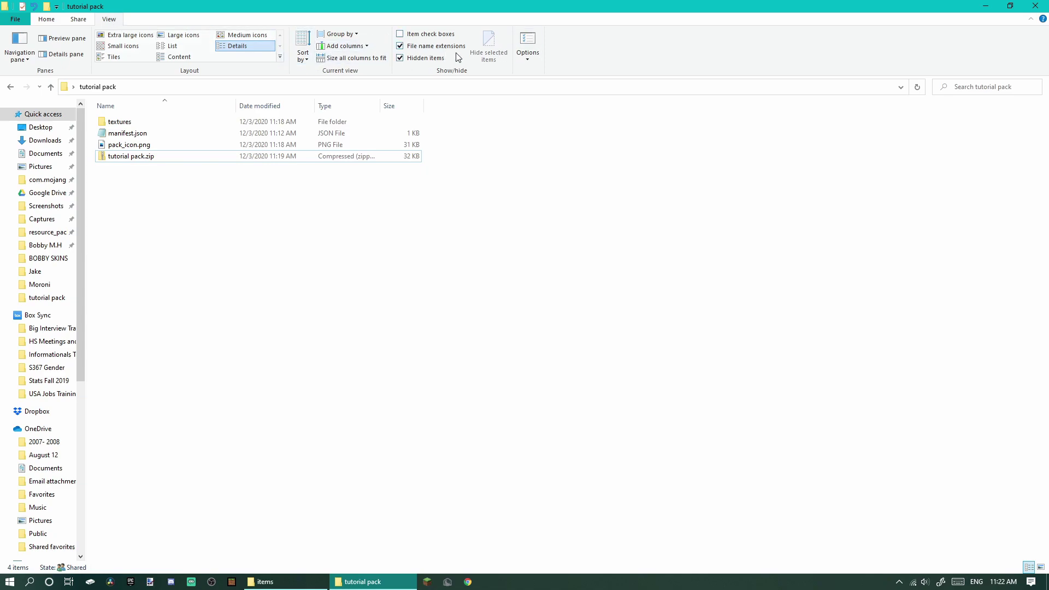
{"action": "left_click", "coordinate": [527, 59]}
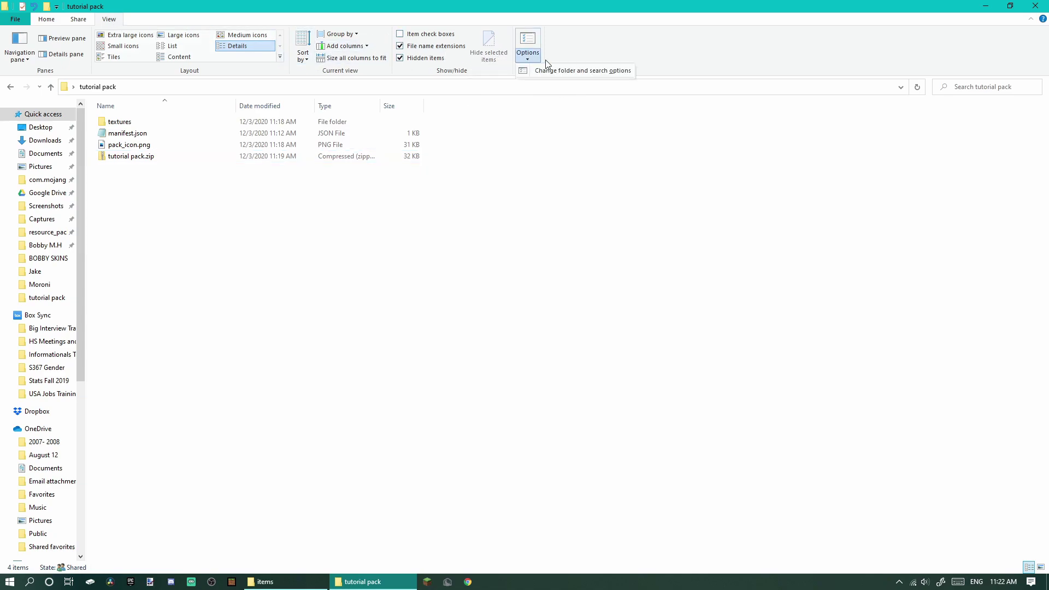
{"action": "left_click", "coordinate": [560, 72]}
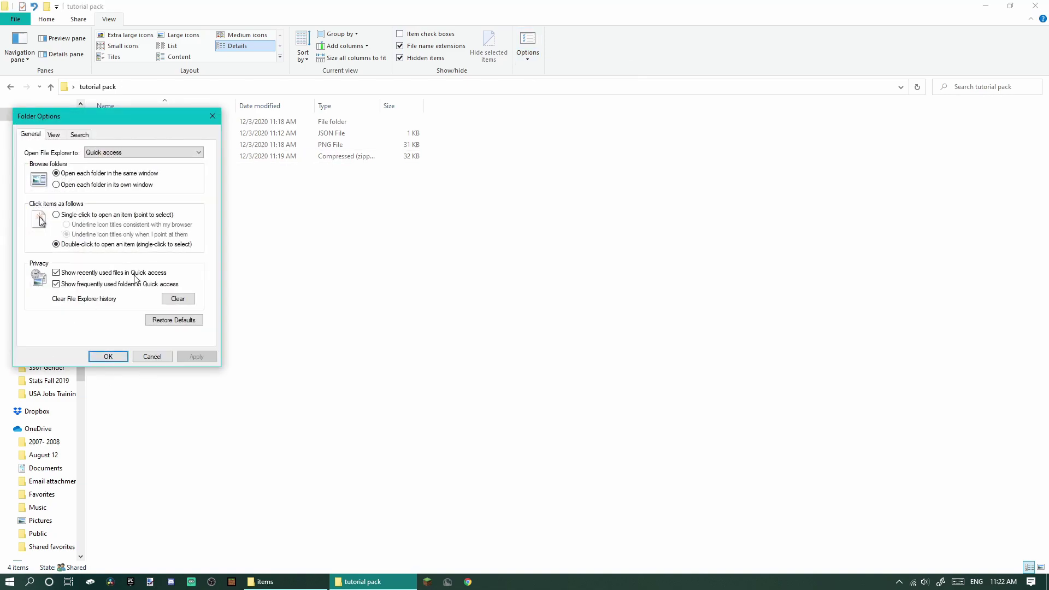
{"action": "left_click", "coordinate": [53, 135]}
{"action": "left_click_drag", "start_coordinate": [82, 115], "coordinate": [582, 120]}
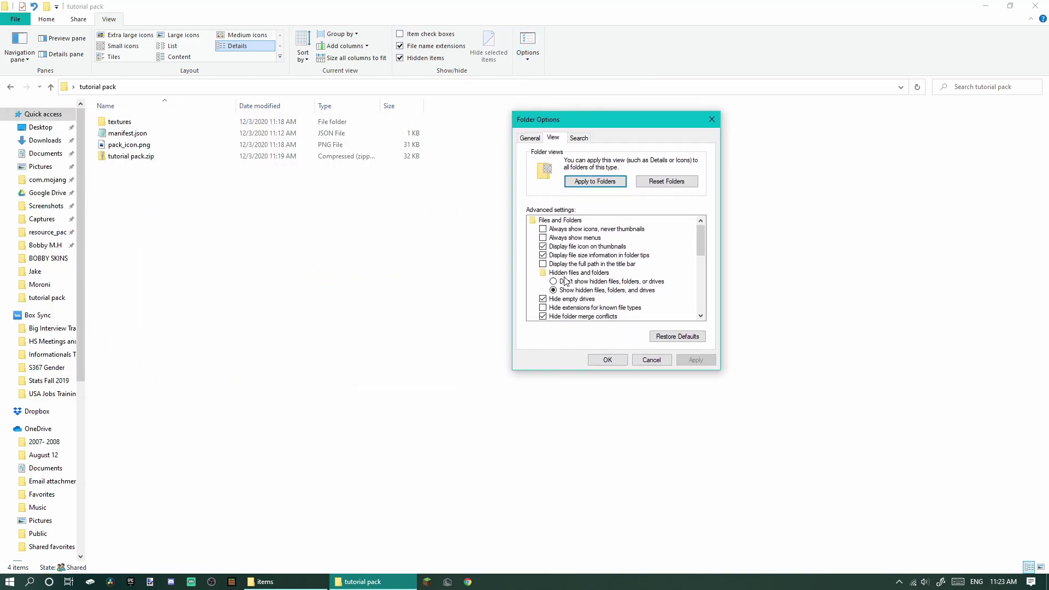
{"action": "scroll", "coordinate": [557, 312], "scroll_direction": "down", "scroll_amount": 1}
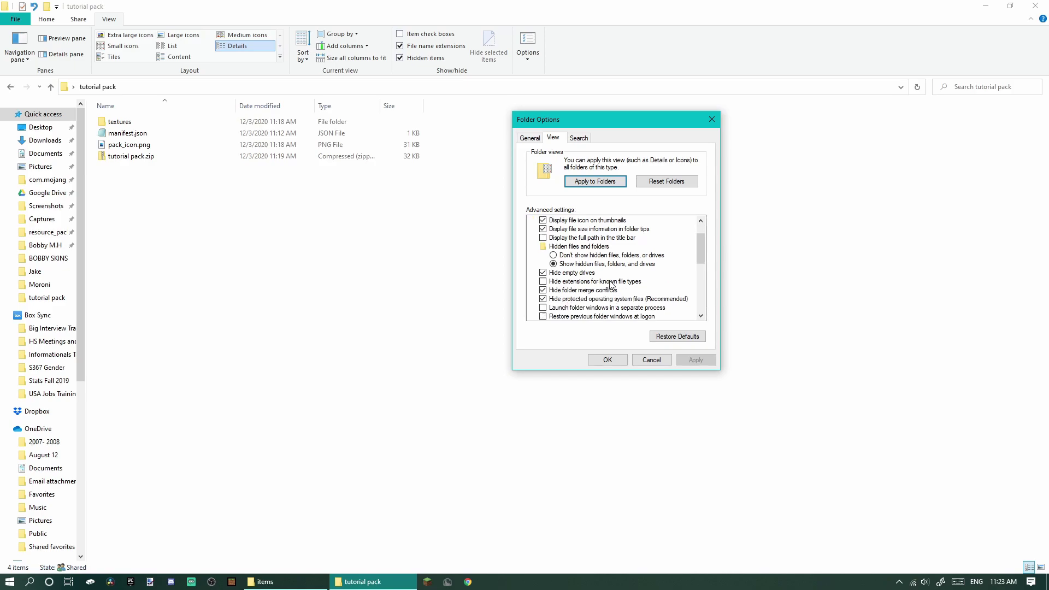
{"action": "left_click", "coordinate": [543, 282]}
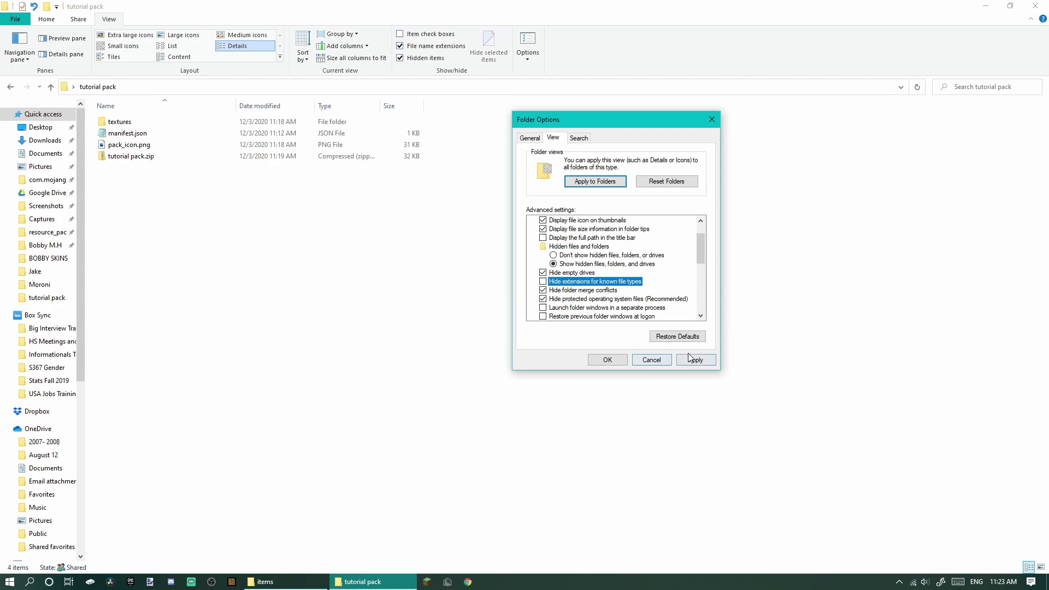
{"action": "left_click", "coordinate": [693, 358]}
{"action": "left_click", "coordinate": [607, 360]}
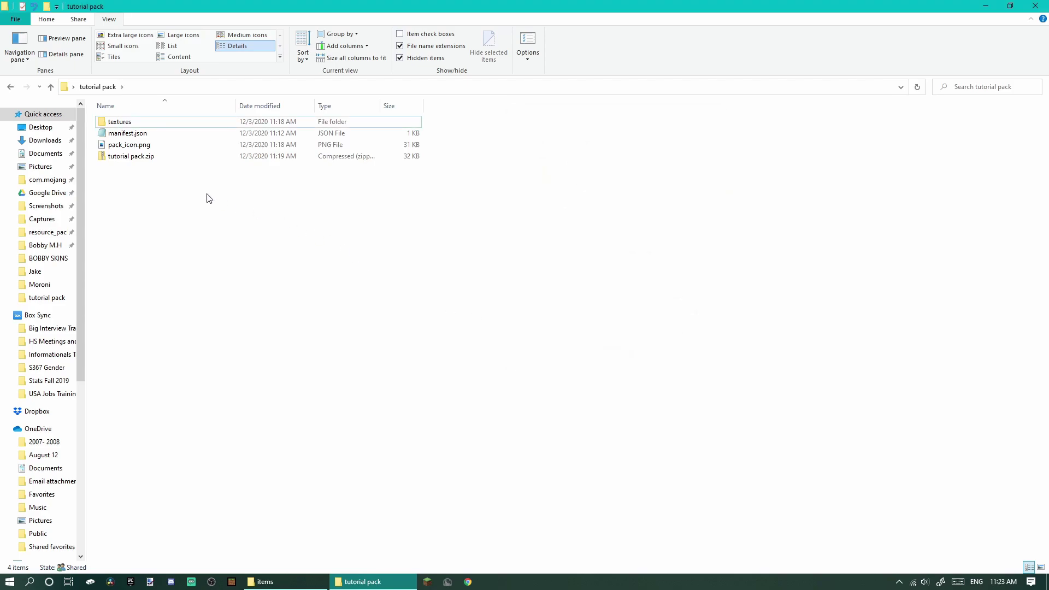
Rename tutorial pack.zip to tutorial pack.mcpack, accept the extension warning, and open it in Minecraft.
{"action": "left_click", "coordinate": [132, 156]}
{"action": "left_click", "coordinate": [132, 156]}
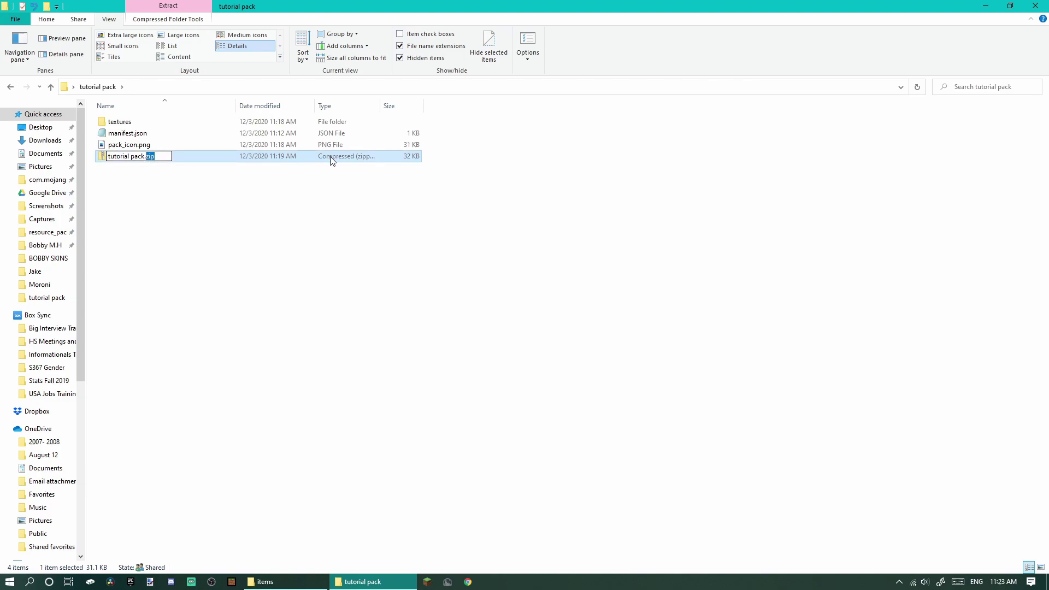
{"action": "type", "text": "mcack"}
{"action": "key", "text": "Return"}
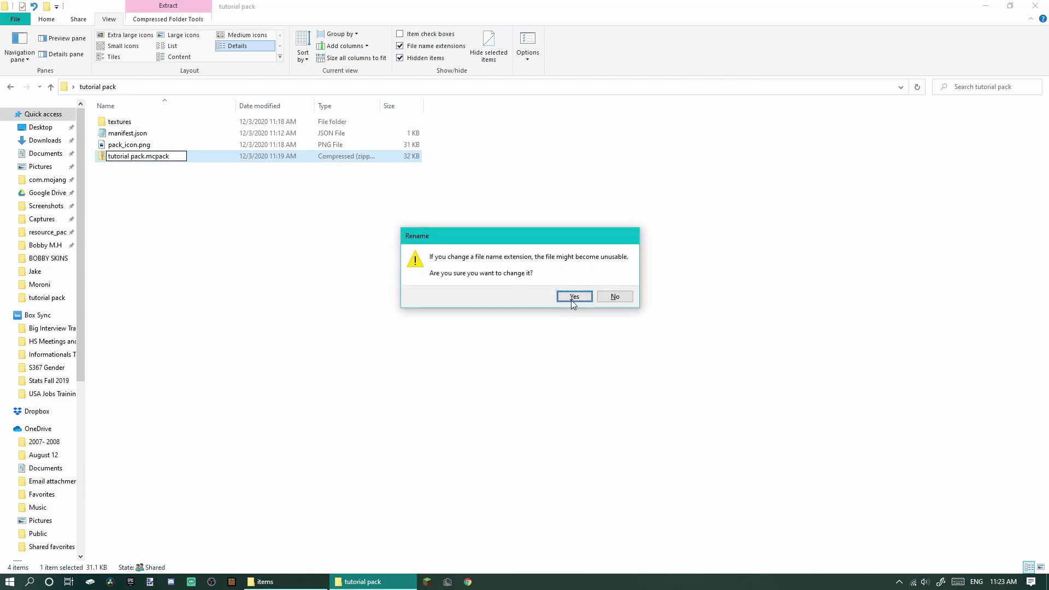
{"action": "left_click", "coordinate": [574, 297]}
{"action": "left_click", "coordinate": [144, 156]}
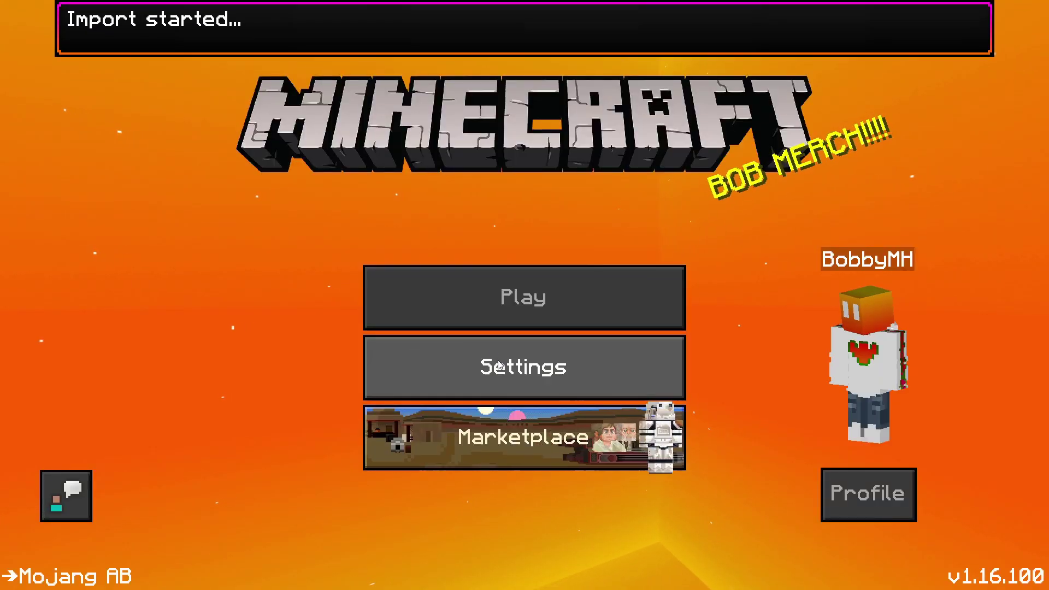
In Global Resources, replace the old texture pack with tutorial pack and exit Settings.
{"action": "left_click", "coordinate": [473, 379]}
{"action": "scroll", "coordinate": [248, 439], "scroll_direction": "down", "scroll_amount": 2}
{"action": "scroll", "coordinate": [248, 440], "scroll_direction": "down", "scroll_amount": 2}
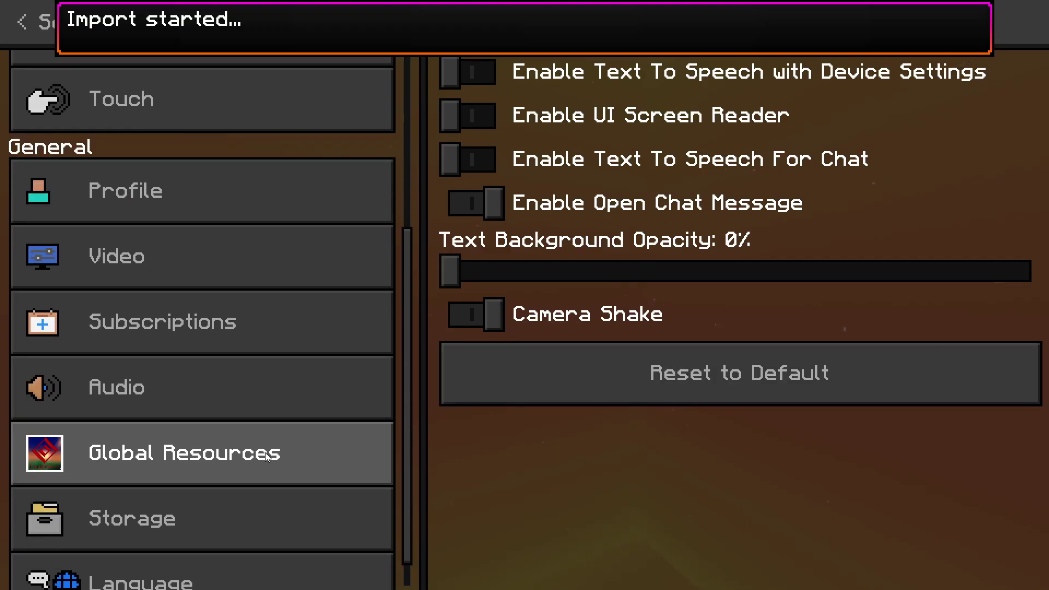
{"action": "left_click", "coordinate": [265, 453]}
{"action": "left_click", "coordinate": [690, 74]}
{"action": "left_click", "coordinate": [667, 155]}
{"action": "left_click", "coordinate": [686, 242]}
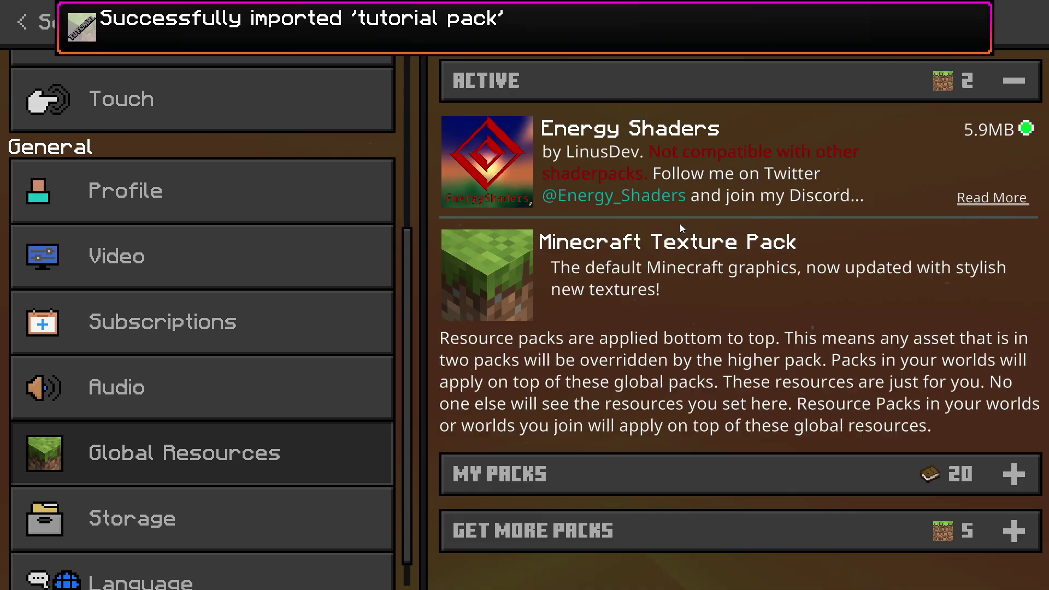
{"action": "left_click", "coordinate": [682, 472]}
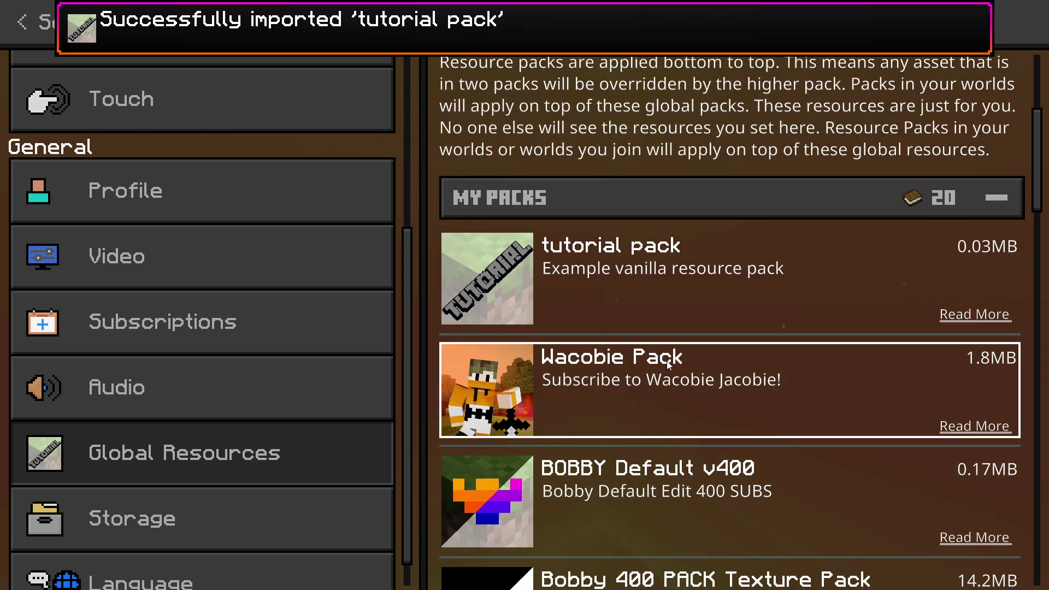
{"action": "left_click", "coordinate": [636, 259]}
{"action": "left_click", "coordinate": [690, 327]}
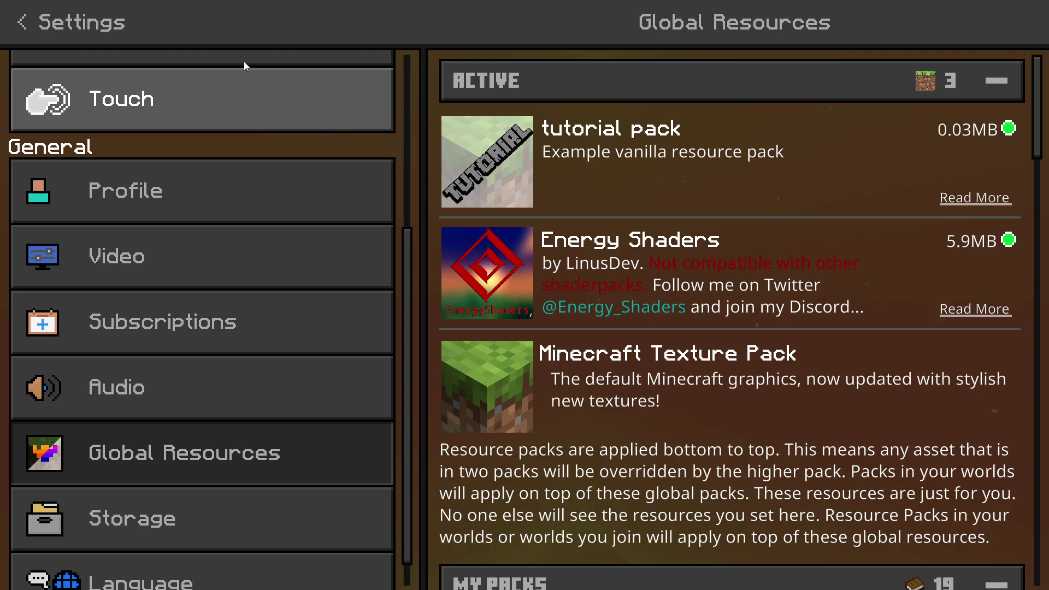
{"action": "left_click", "coordinate": [22, 23]}
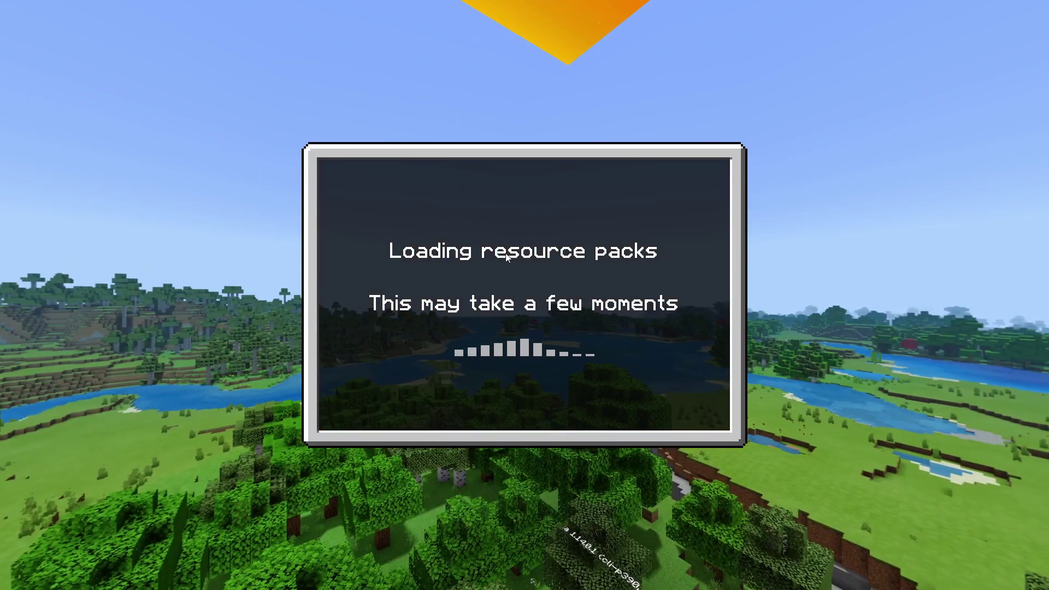
Load the Practice Clutch world from the Play menu's Worlds list.
{"action": "left_click", "coordinate": [475, 282]}
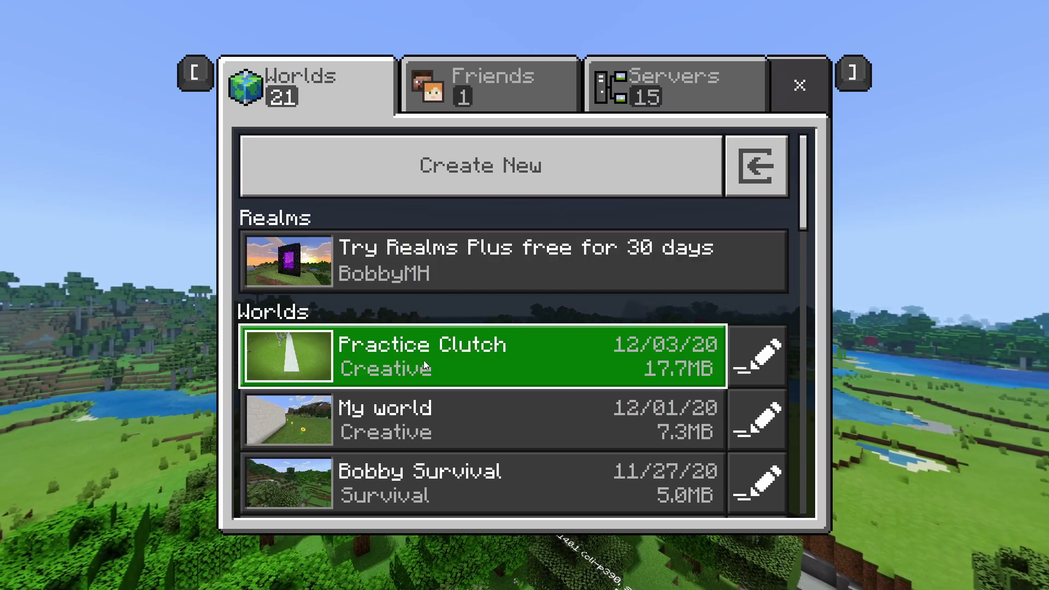
{"action": "left_click", "coordinate": [423, 359]}
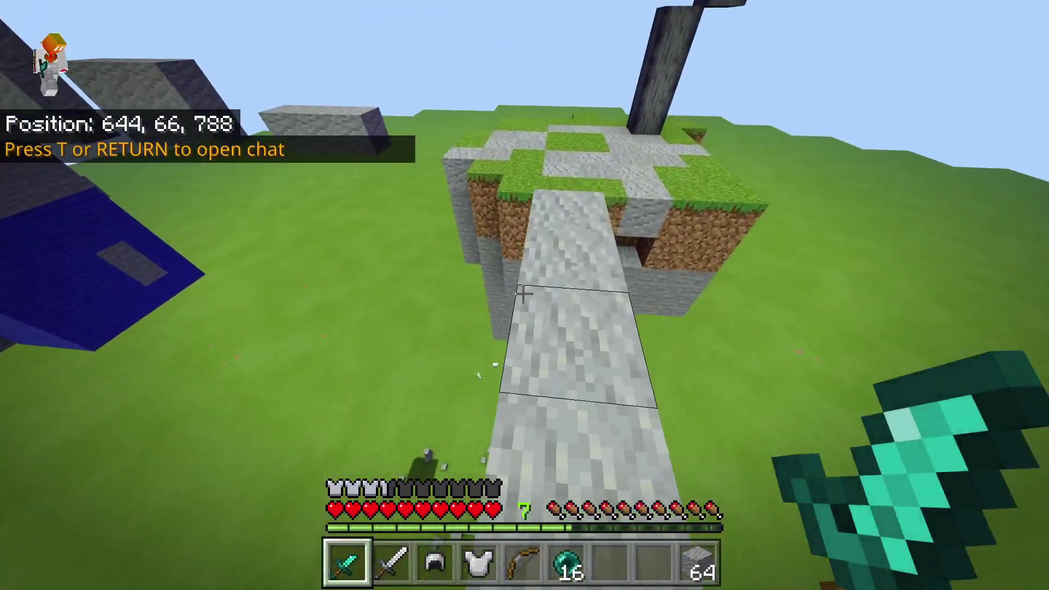
Walk toward the floating structures while holding the diamond sword.
{"action": "key", "text": "w"}
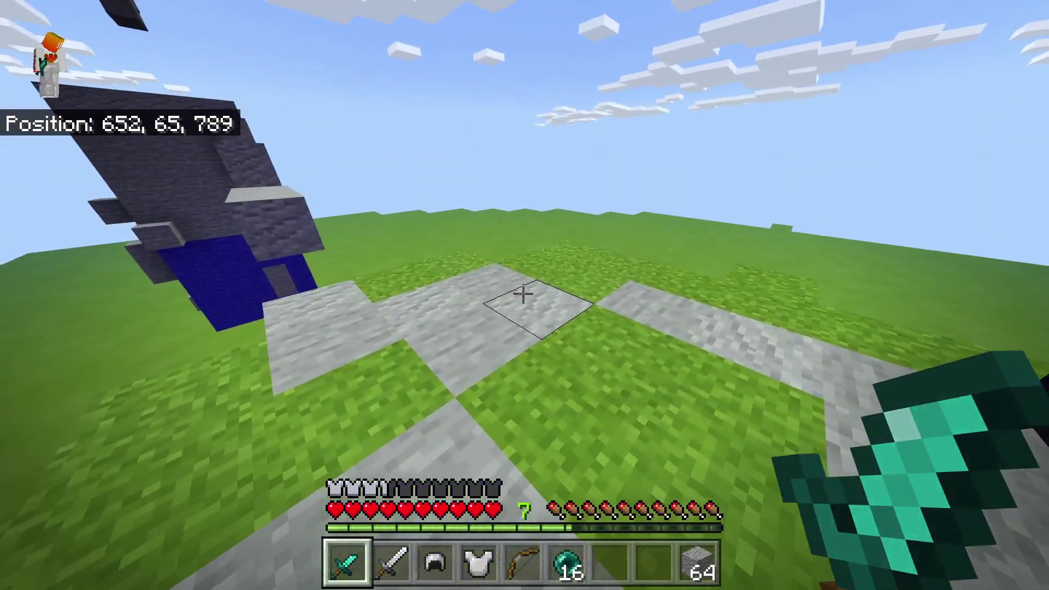
{"action": "key", "text": "w"}
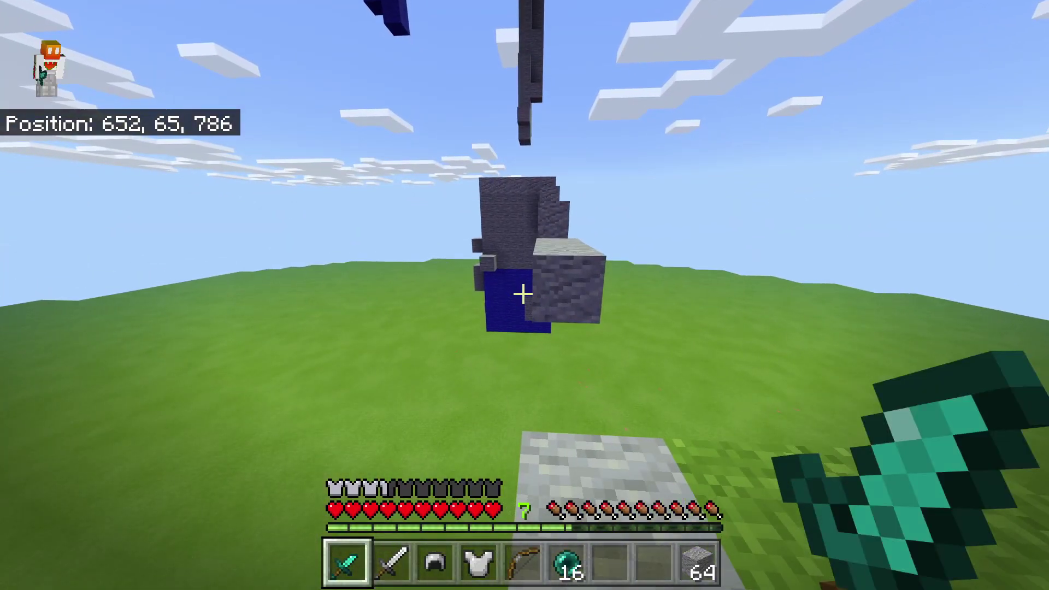
{"action": "key", "text": "w"}
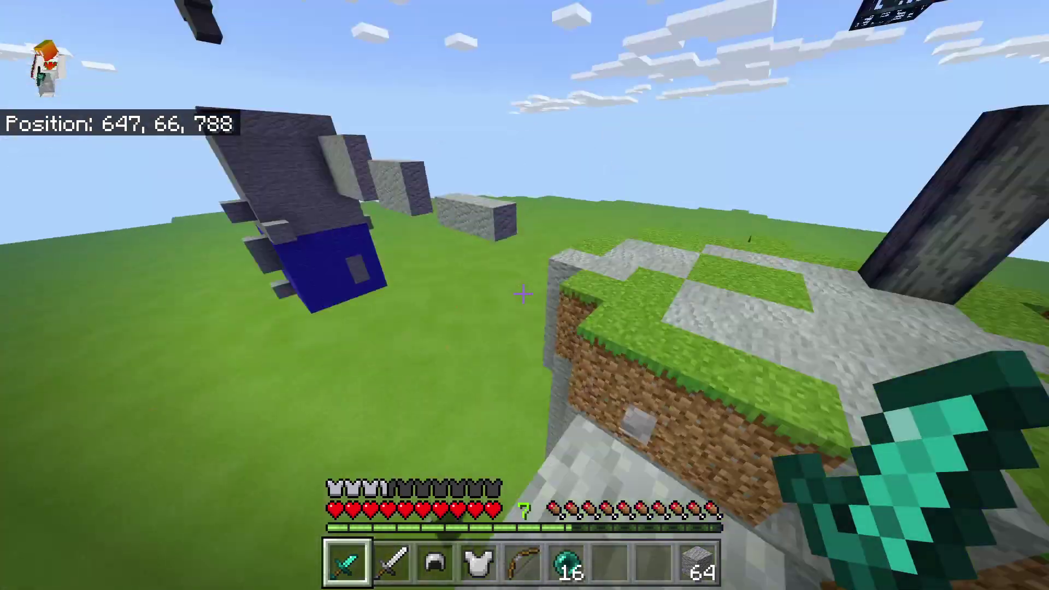
{"action": "key", "text": "w"}
{"action": "key", "text": "w"}
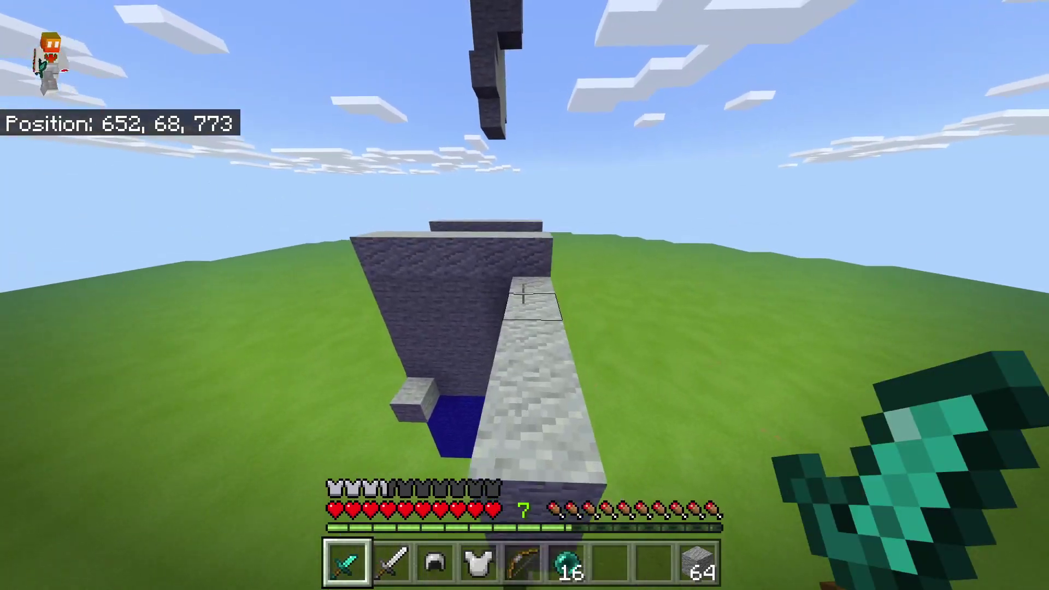
{"action": "key", "text": "w"}
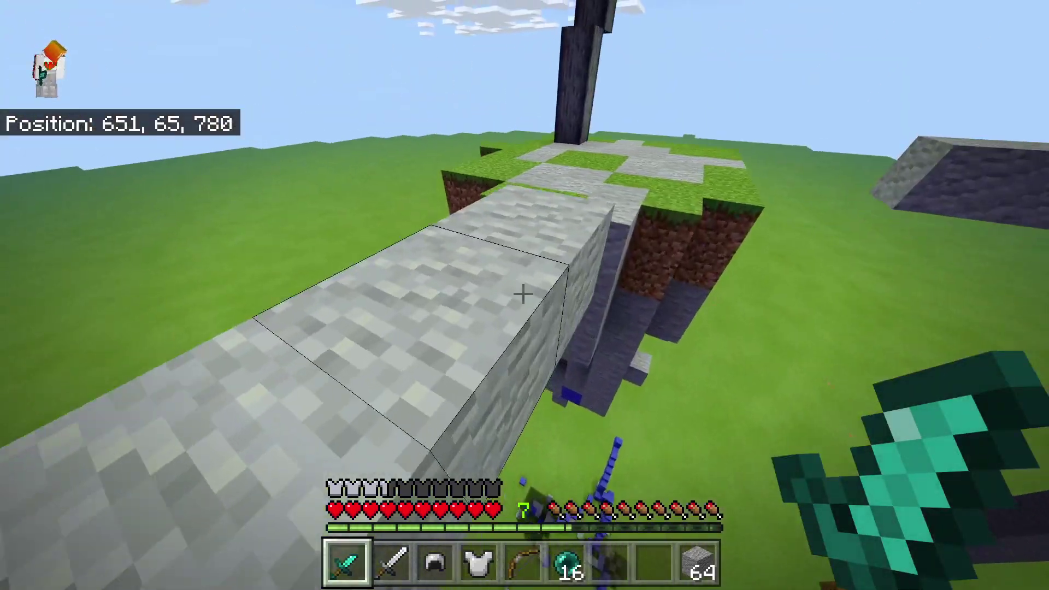
Throw an ender pearl and build an andesite pillar in third-person view.
{"action": "key", "text": "7"}
{"action": "right_click", "coordinate": [525, 296]}
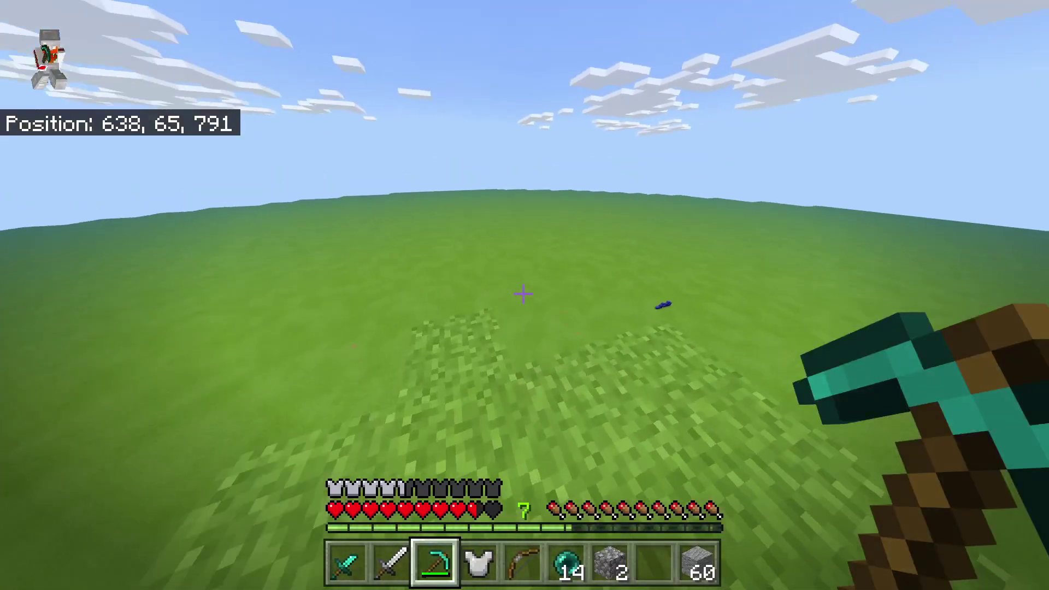
{"action": "key", "text": "1"}
{"action": "key", "text": "9"}
{"action": "right_click", "coordinate": [524, 296]}
{"action": "key", "text": "7"}
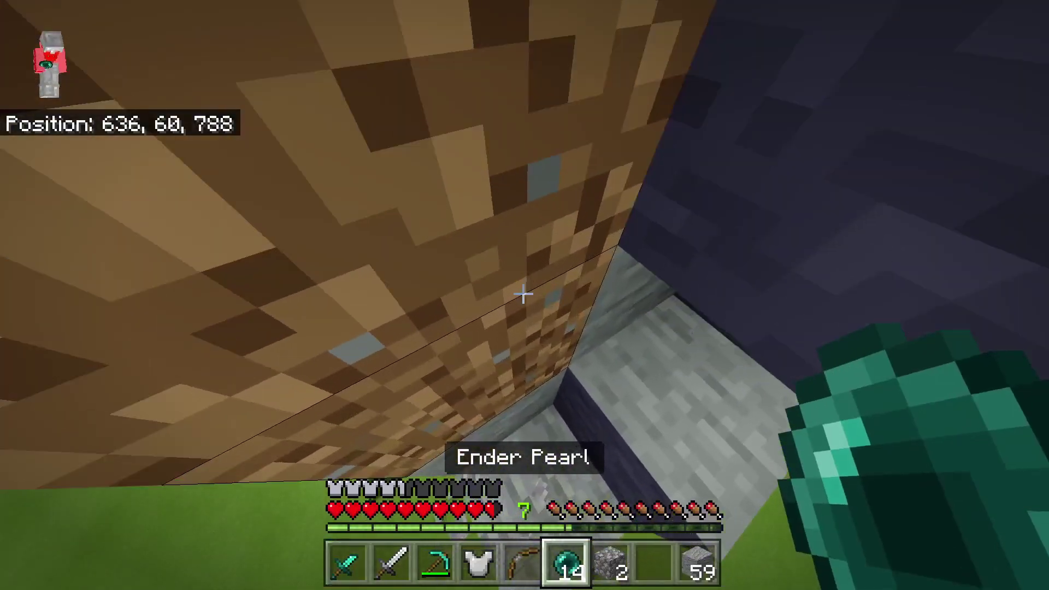
{"action": "key", "text": "9"}
{"action": "key", "text": "F5"}
{"action": "key", "text": "F5"}
{"action": "key", "text": "F5"}
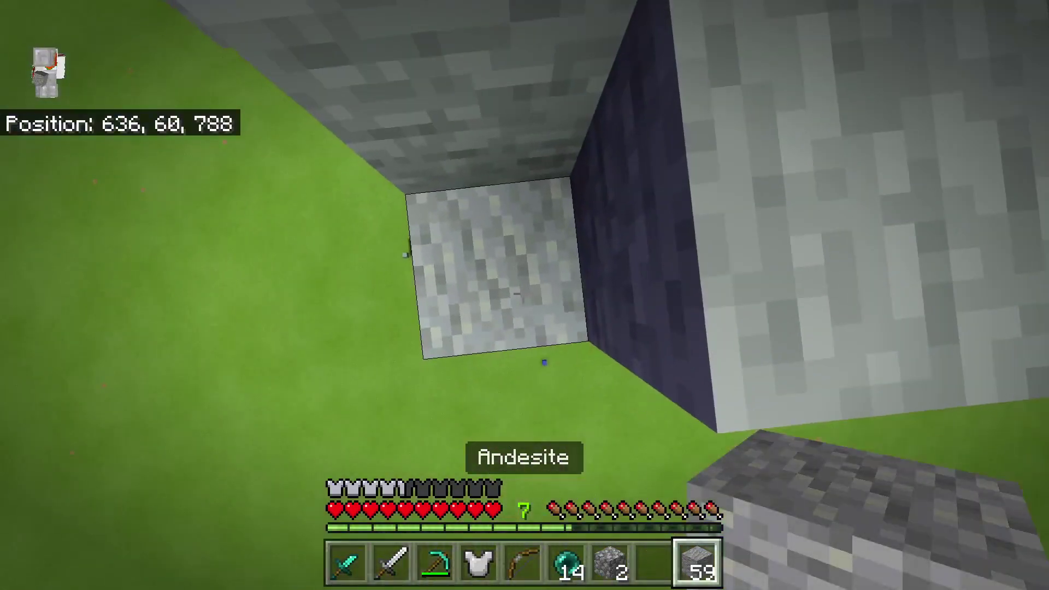
{"action": "right_click", "coordinate": [525, 295]}
{"action": "right_click", "coordinate": [524, 295]}
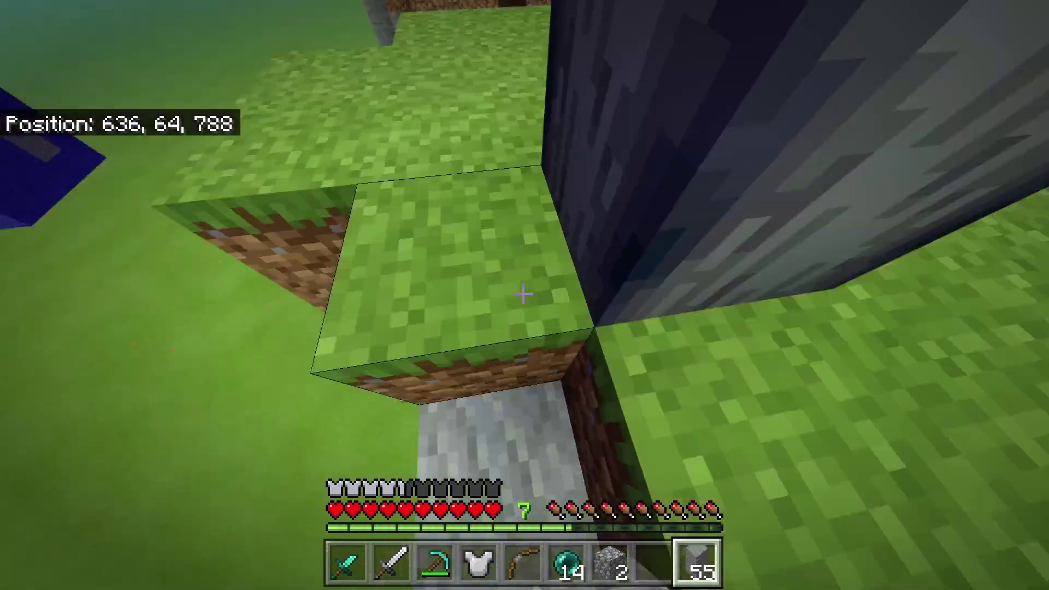
{"action": "right_click", "coordinate": [525, 295]}
Walk along the andesite path toward the grass island, toggling camera perspective.
{"action": "key", "text": "w"}
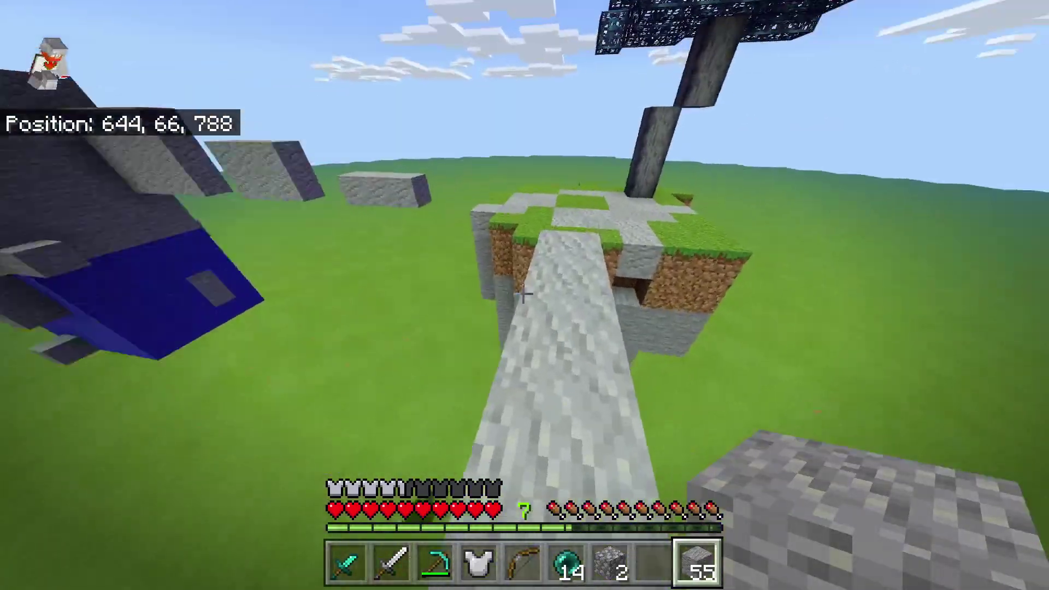
{"action": "key", "text": "F5"}
{"action": "key", "text": "F5"}
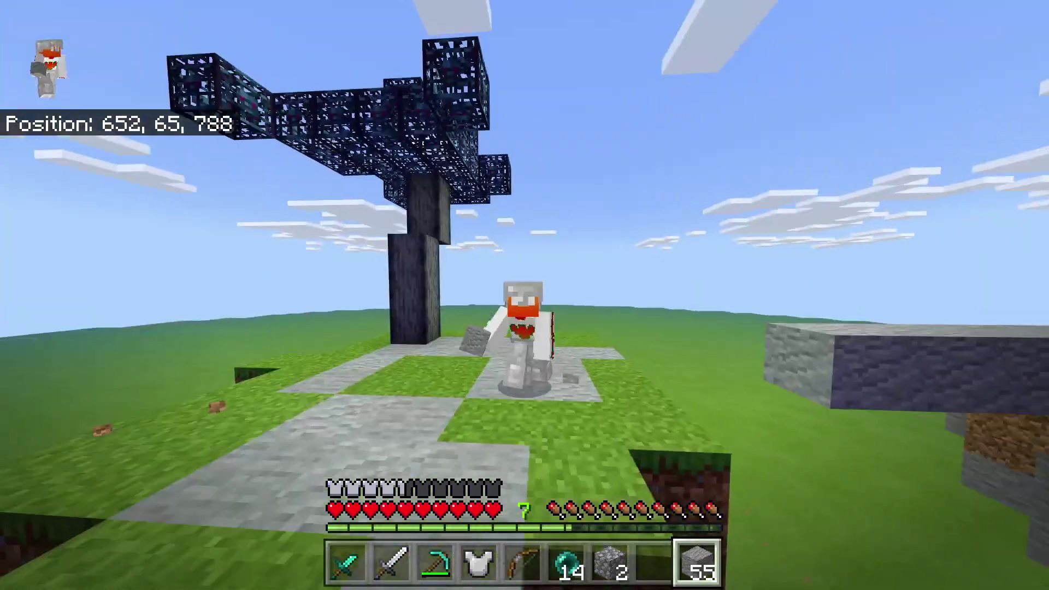
{"action": "key", "text": "F5"}
{"action": "key", "text": "w"}
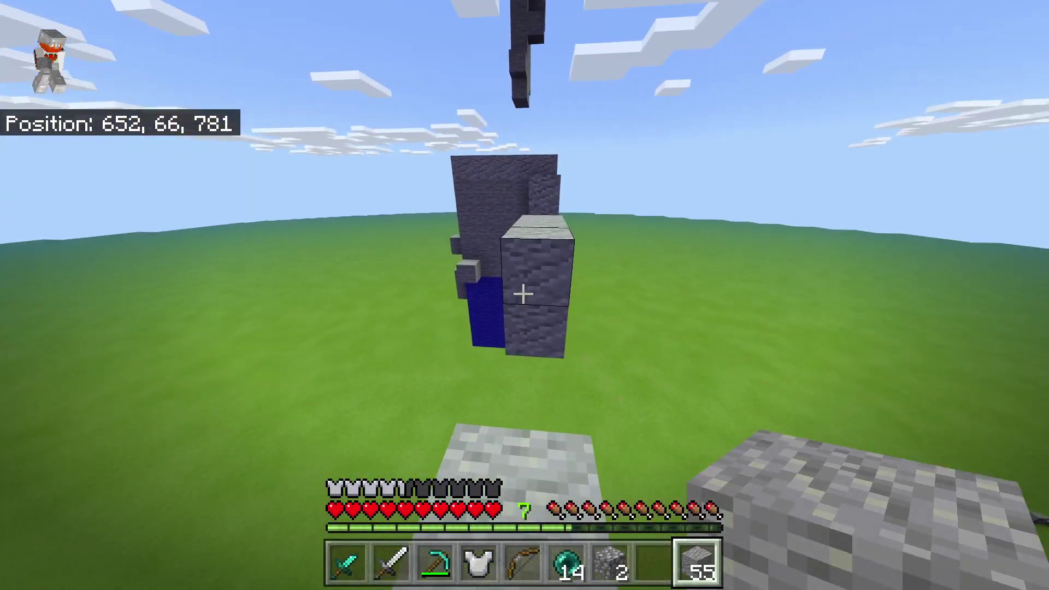
{"action": "key", "text": "w"}
{"action": "key", "text": "w"}
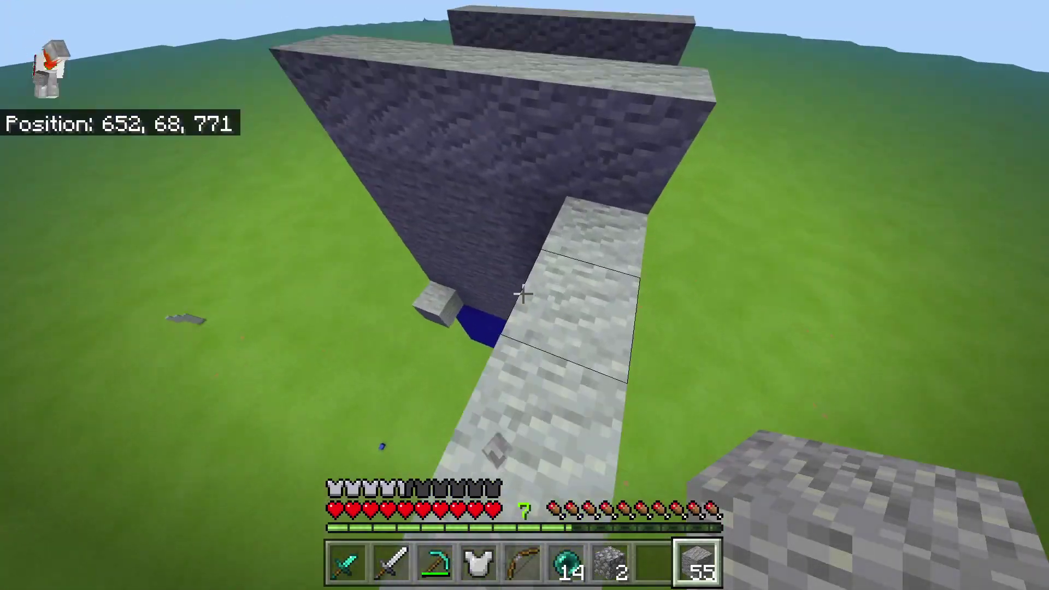
{"action": "key", "text": "w"}
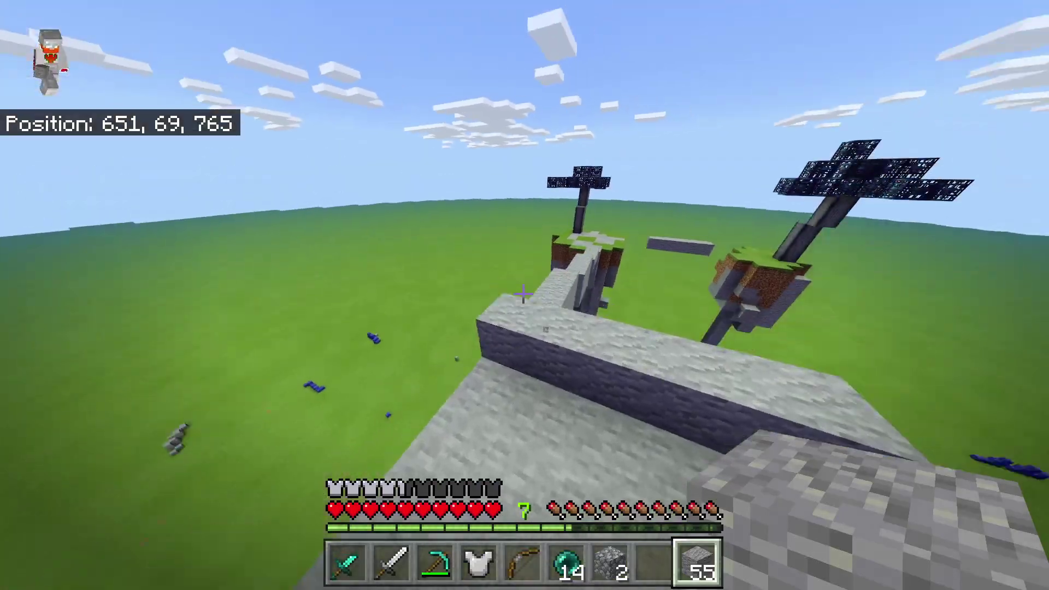
{"action": "key", "text": "s"}
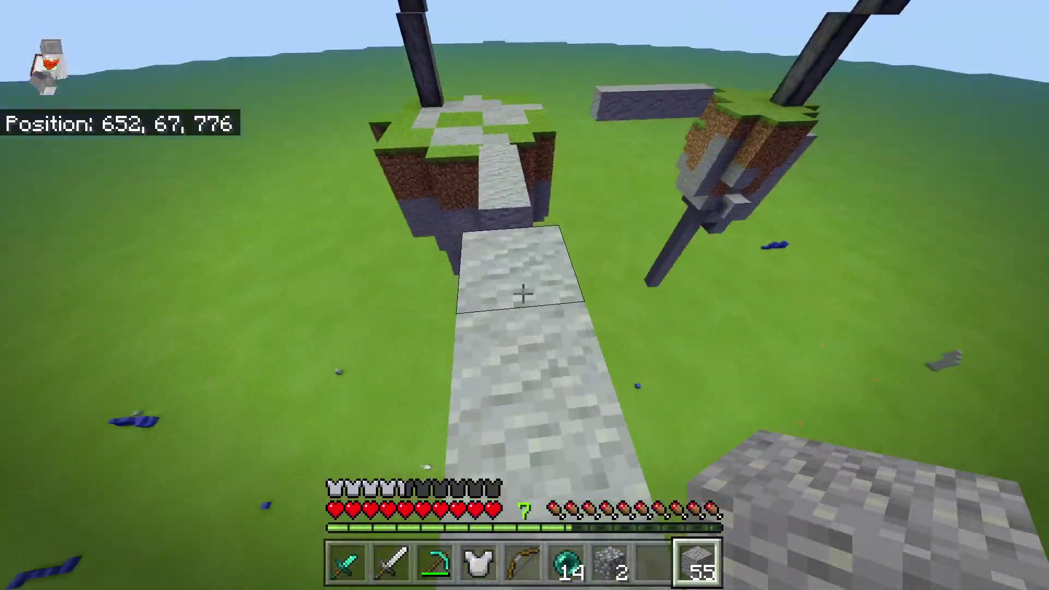
{"action": "key", "text": "w"}
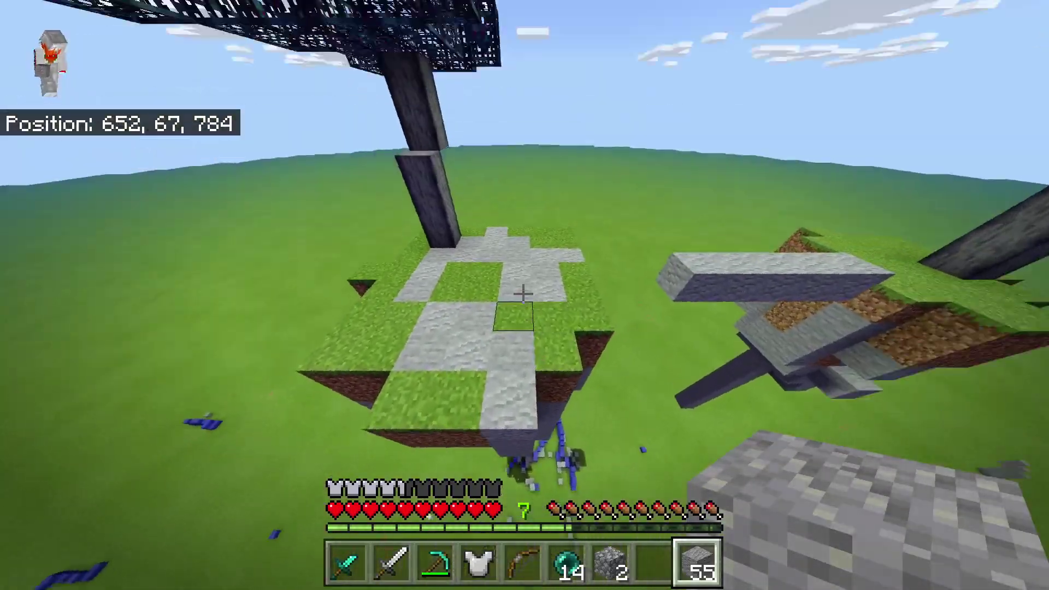
{"action": "key", "text": "F5"}
{"action": "key", "text": "F5"}
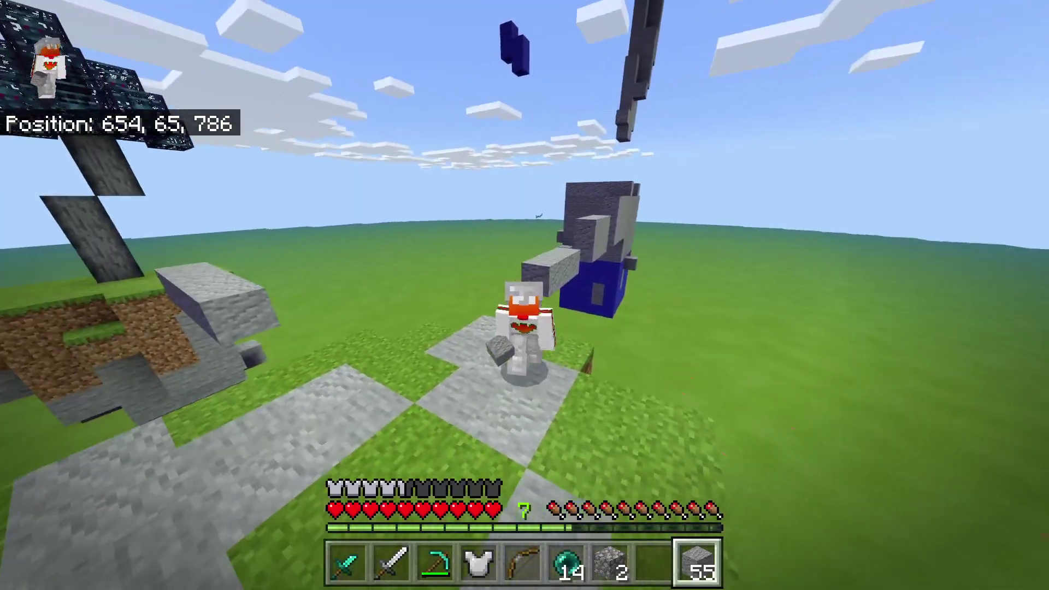